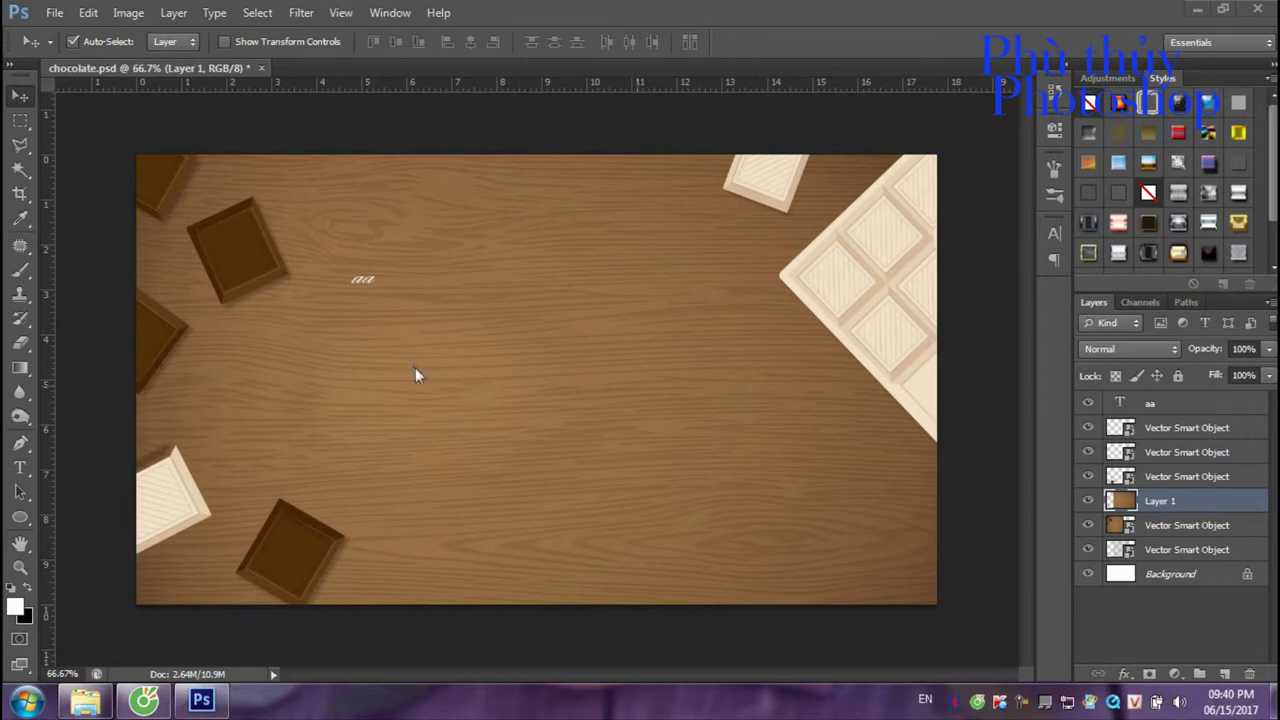
Switch to the Horizontal Type Tool to write text on the wood background.
click(20, 470)
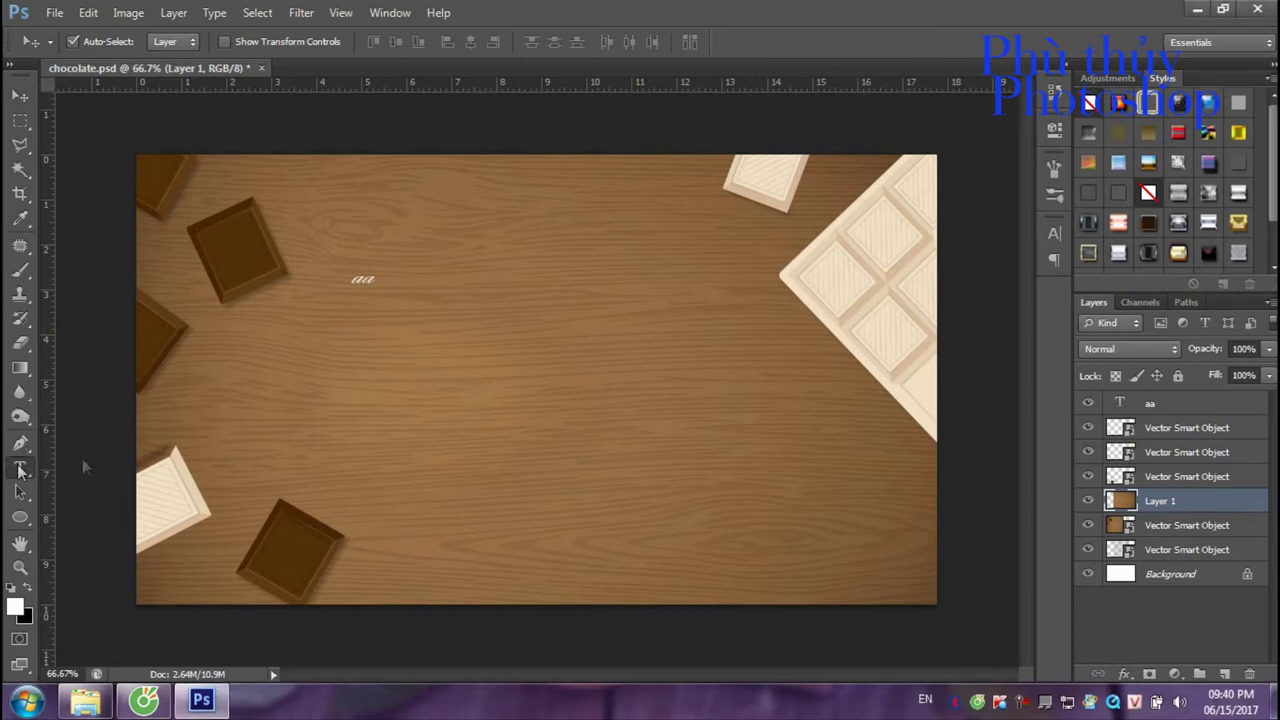
Start a new type layer on the wood and bring up the Character panel's font list.
click(310, 381)
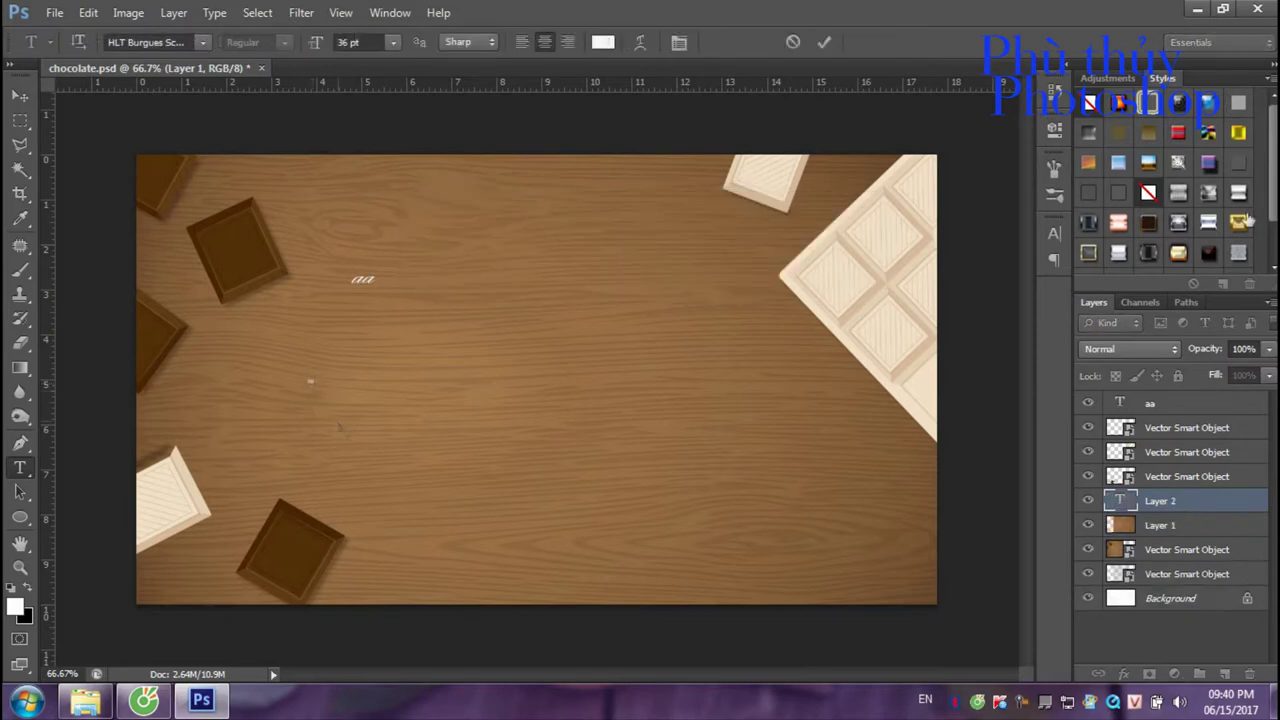
click(1055, 235)
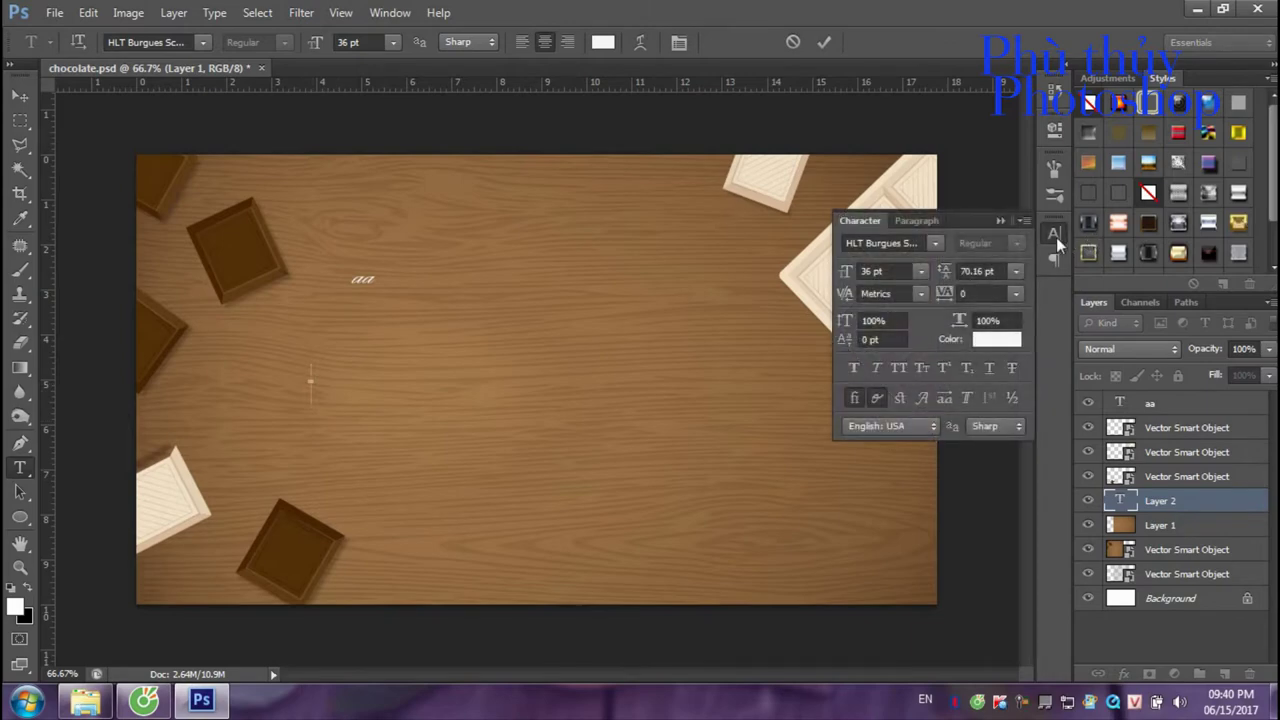
click(937, 244)
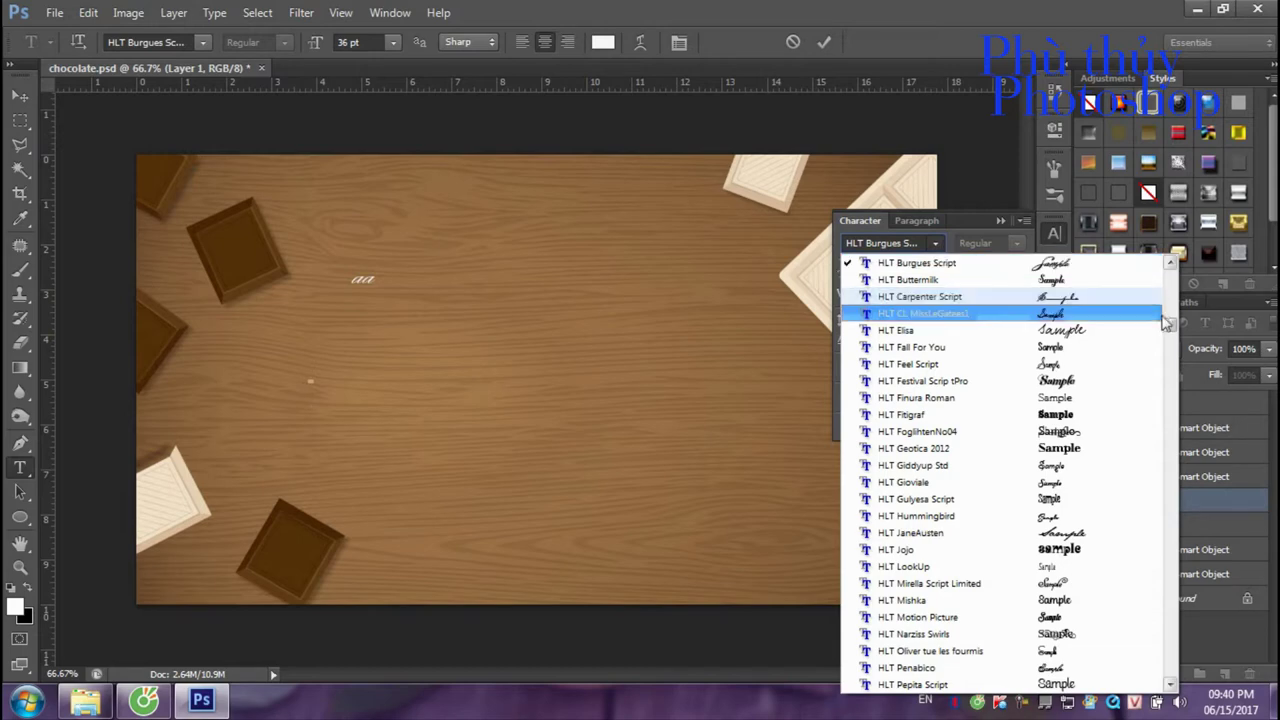
mouse_move(1170, 328)
mouse_down()
mouse_move(1172, 353)
mouse_move(1170, 330)
mouse_up()
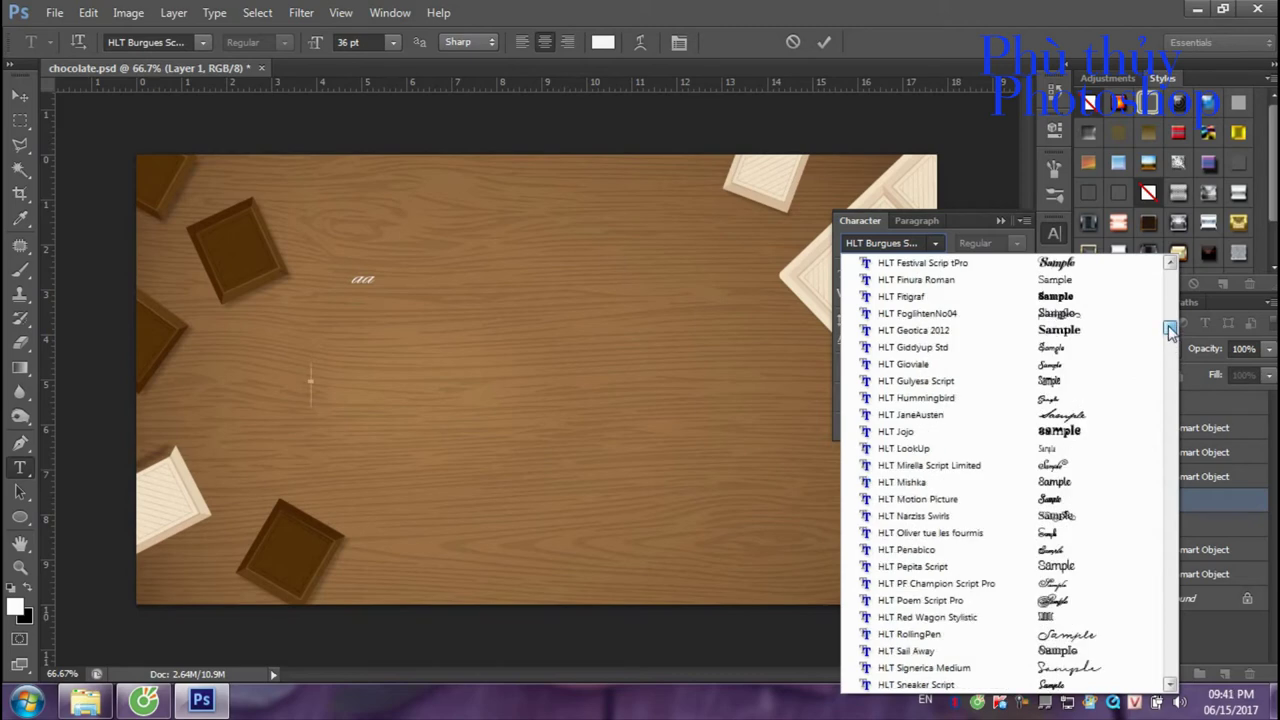
mouse_move(1170, 330)
mouse_down()
mouse_move(1172, 300)
mouse_move(1172, 314)
mouse_up()
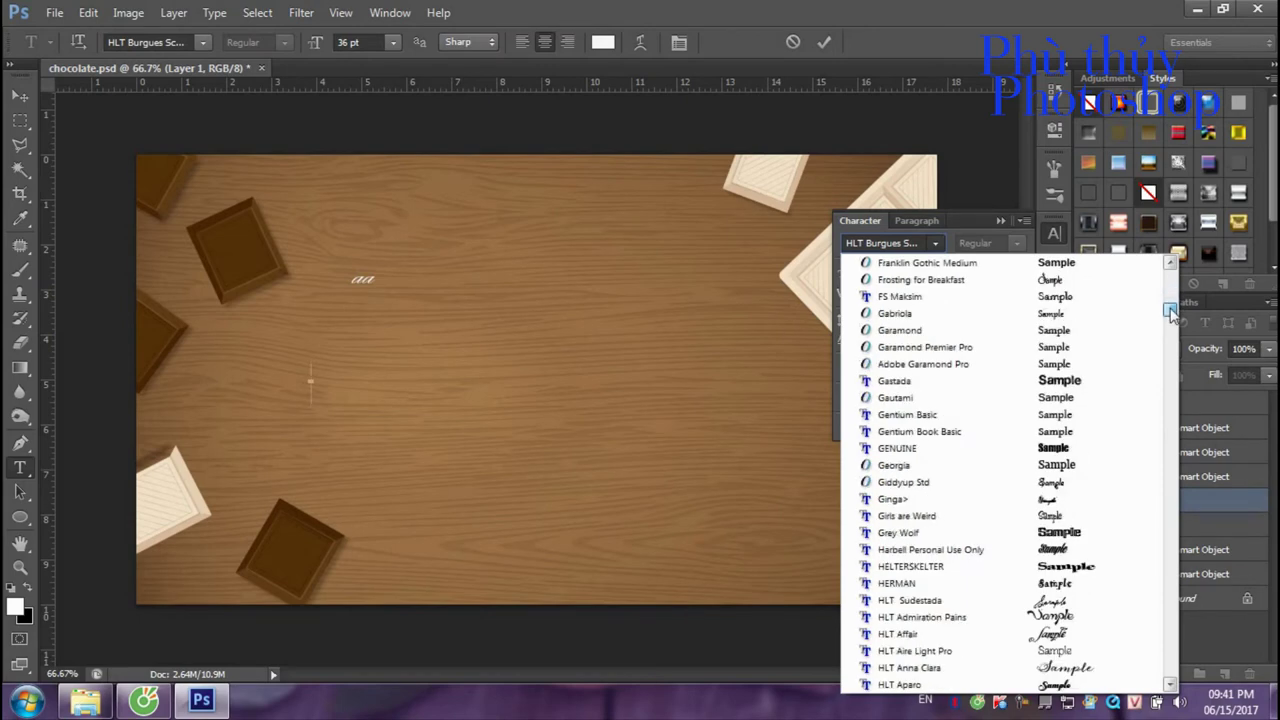
drag(1172, 314, 1175, 328)
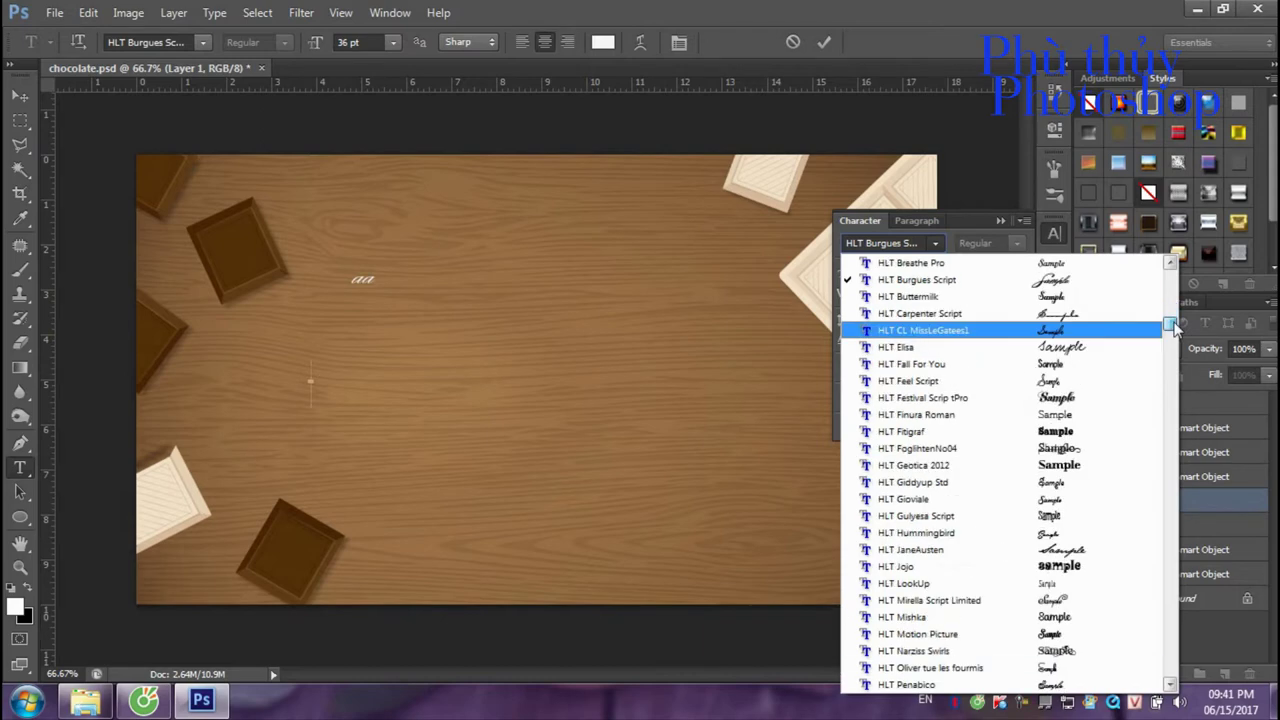
drag(1174, 323, 1175, 342)
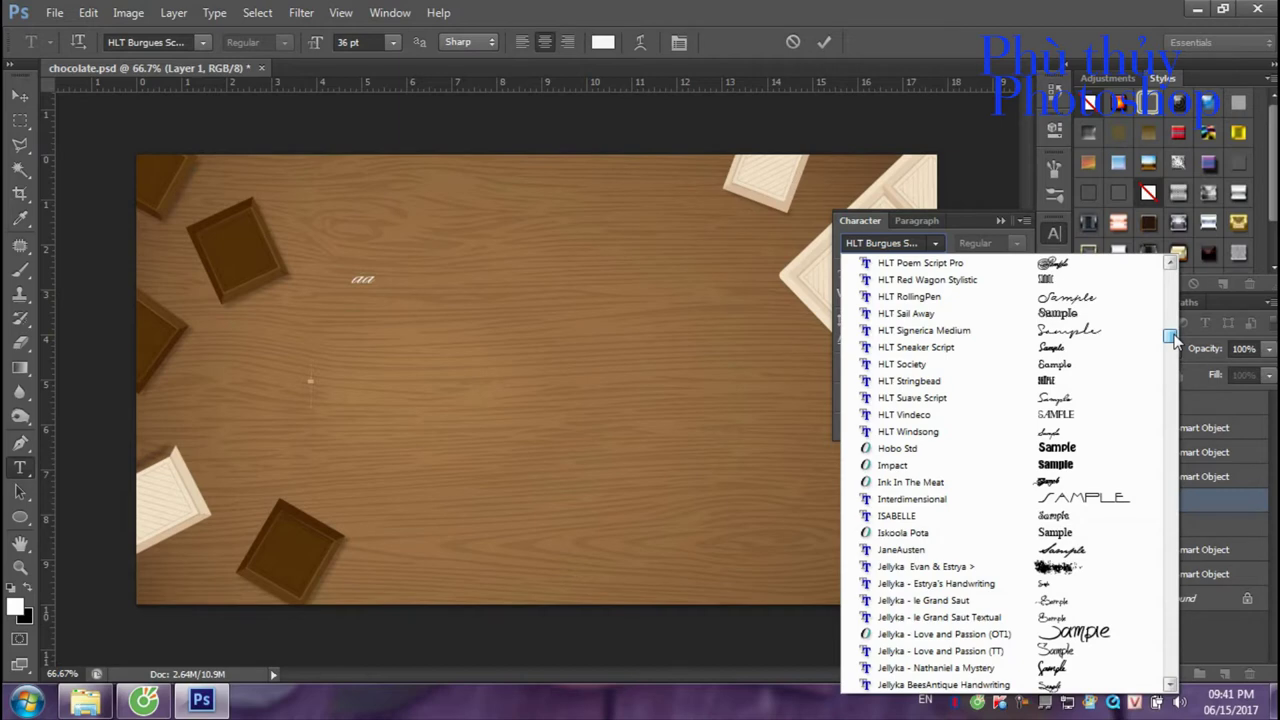
mouse_move(1173, 338)
mouse_down()
mouse_move(1169, 410)
mouse_move(1160, 332)
mouse_up()
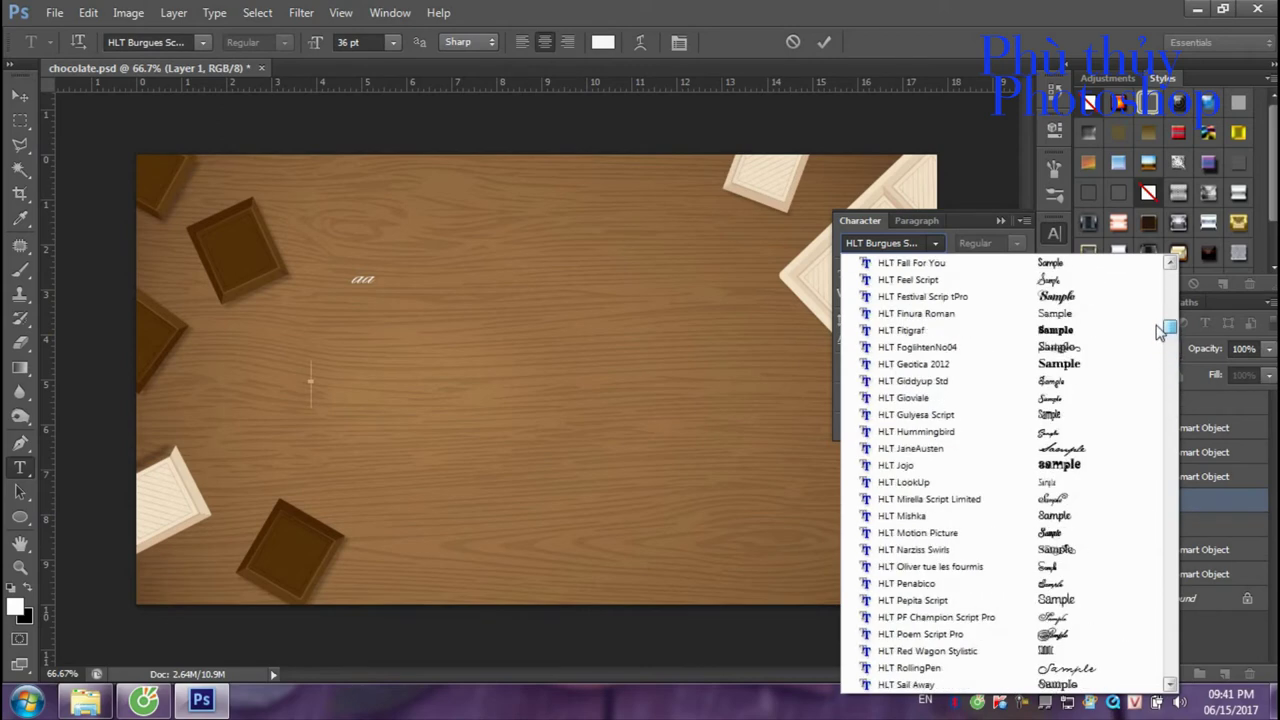
Scroll the font list and choose HLT Burgues Script.
scroll(1160, 332, up, 1)
scroll(1160, 332, up, 1)
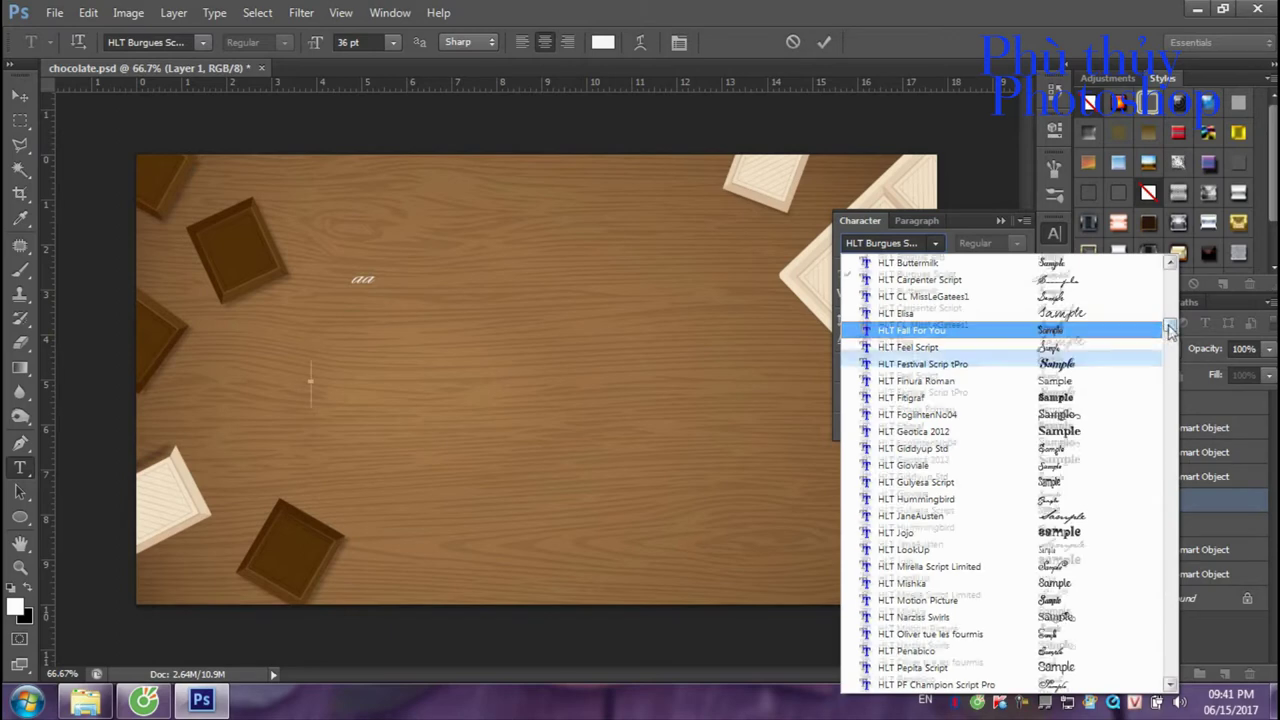
drag(1170, 330, 1171, 325)
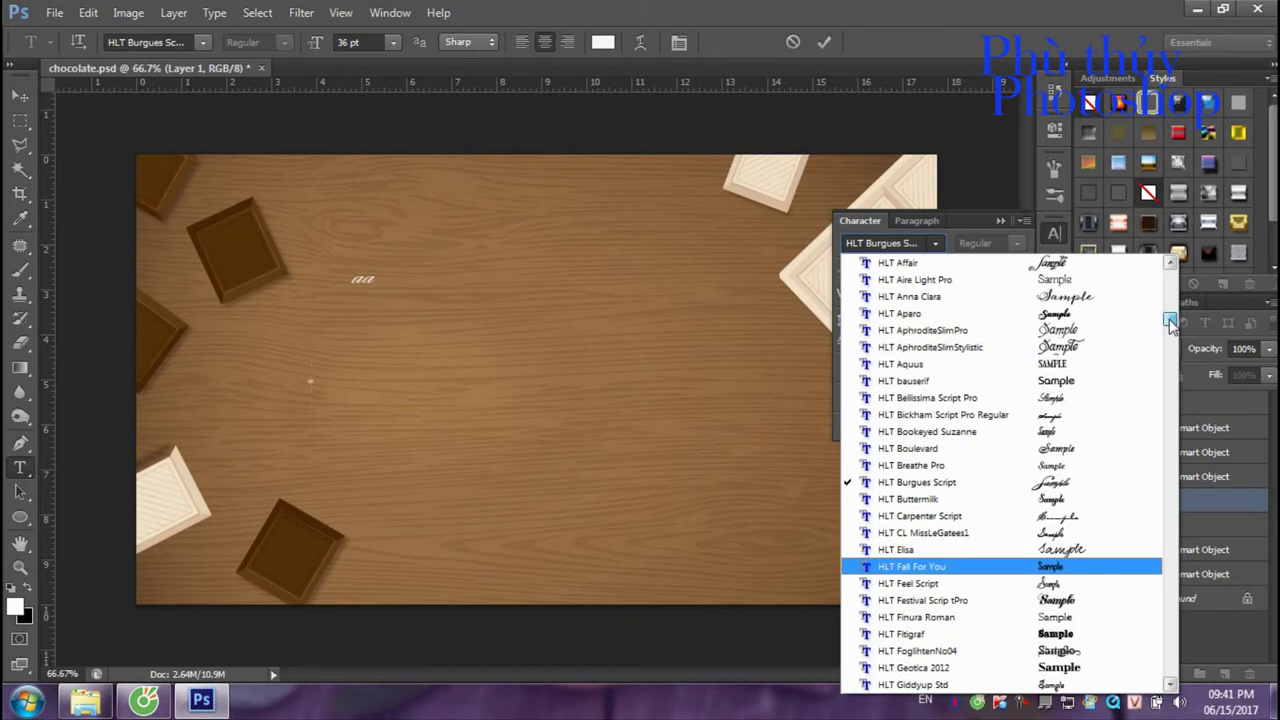
scroll(1172, 323, up, 5)
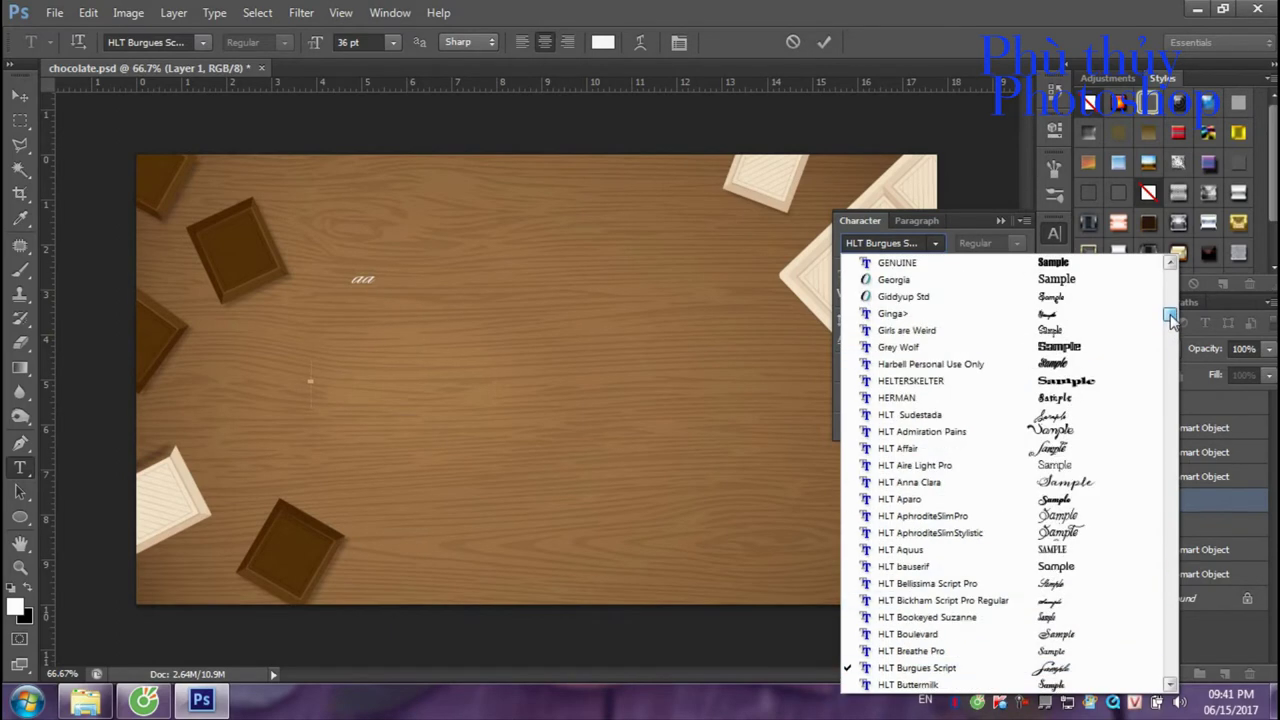
scroll(1172, 318, up, 2)
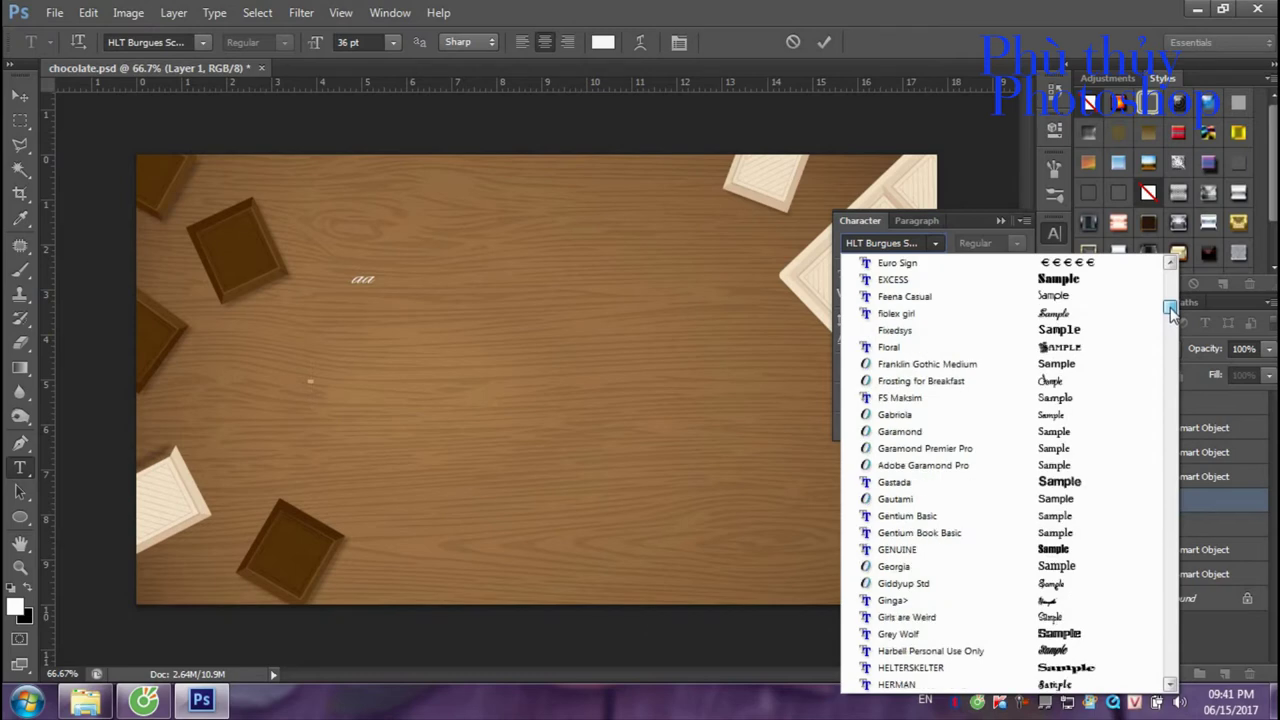
drag(1172, 315, 1172, 330)
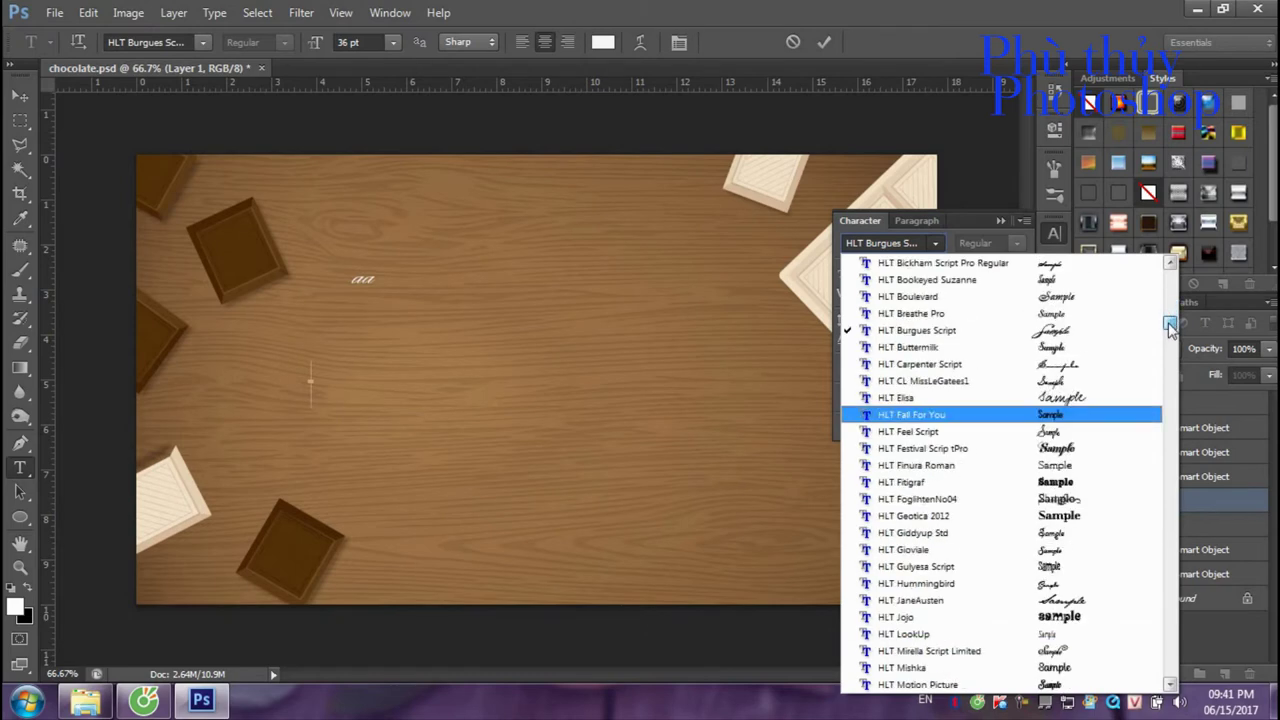
click(1052, 332)
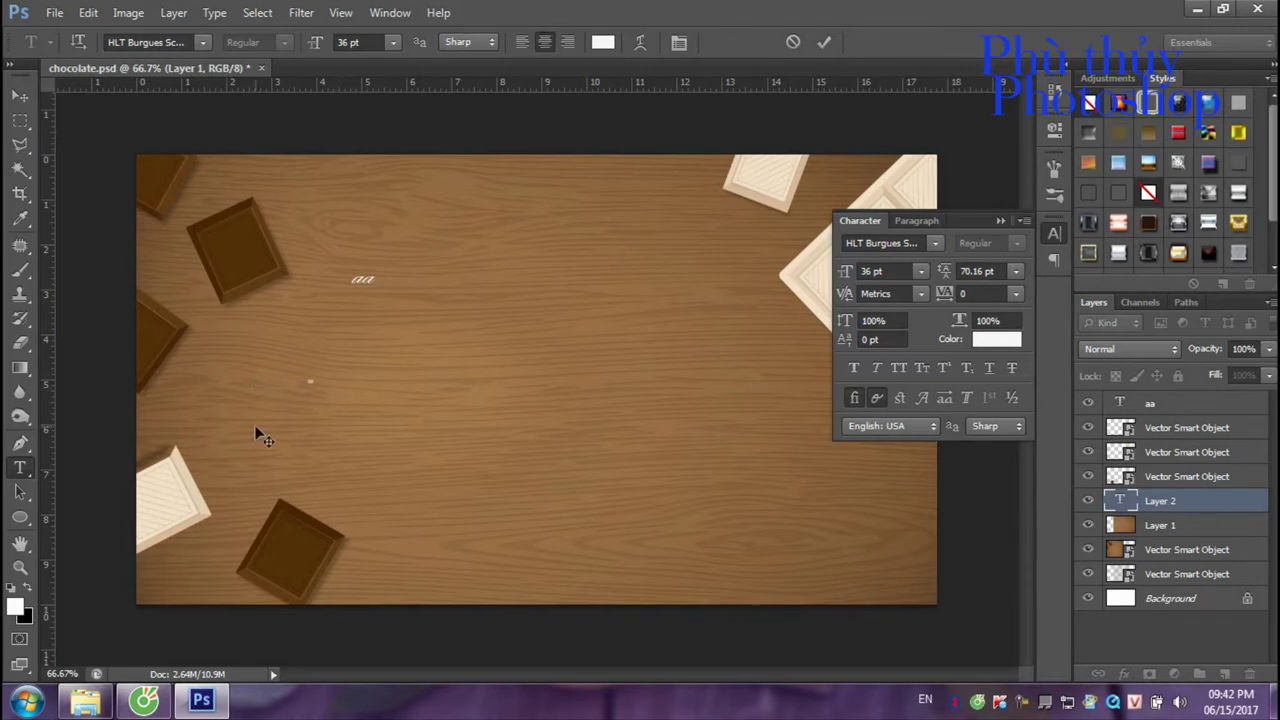
Type 'Chocolate' as the new text and commit it.
text(a)
key(BackSpace)
text(Ah)
text(oc)
text(olate)
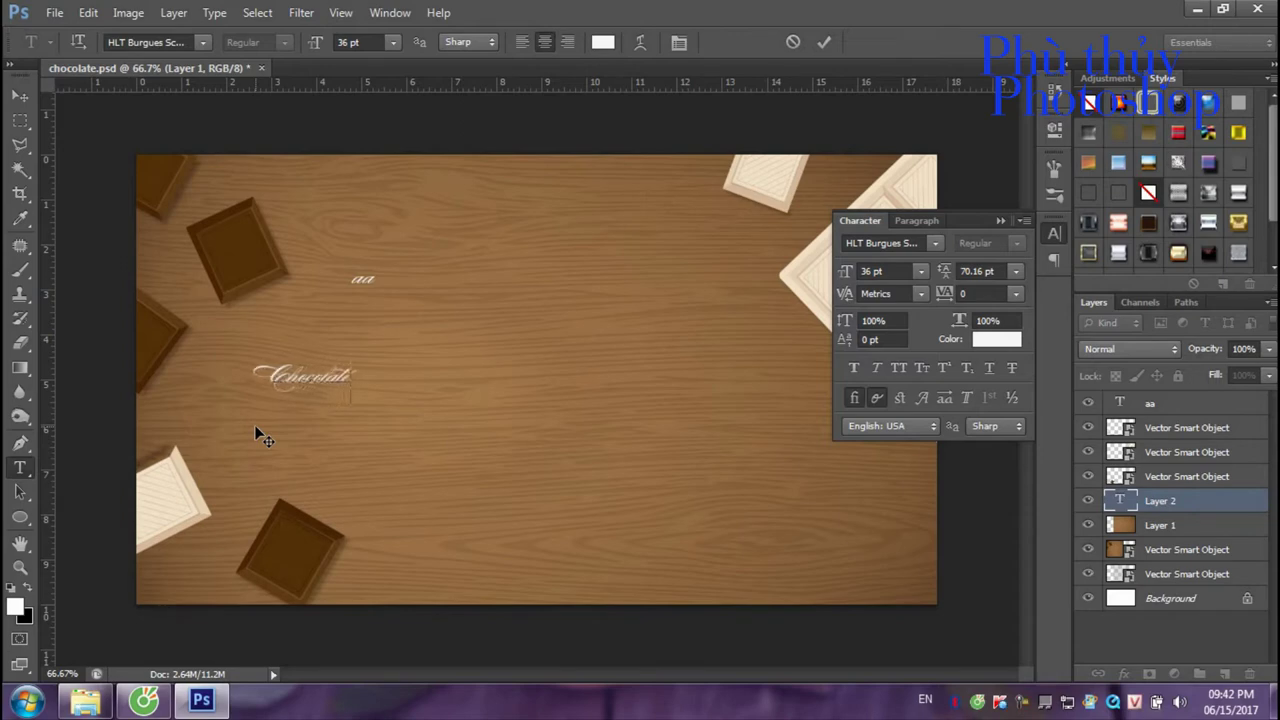
click(20, 95)
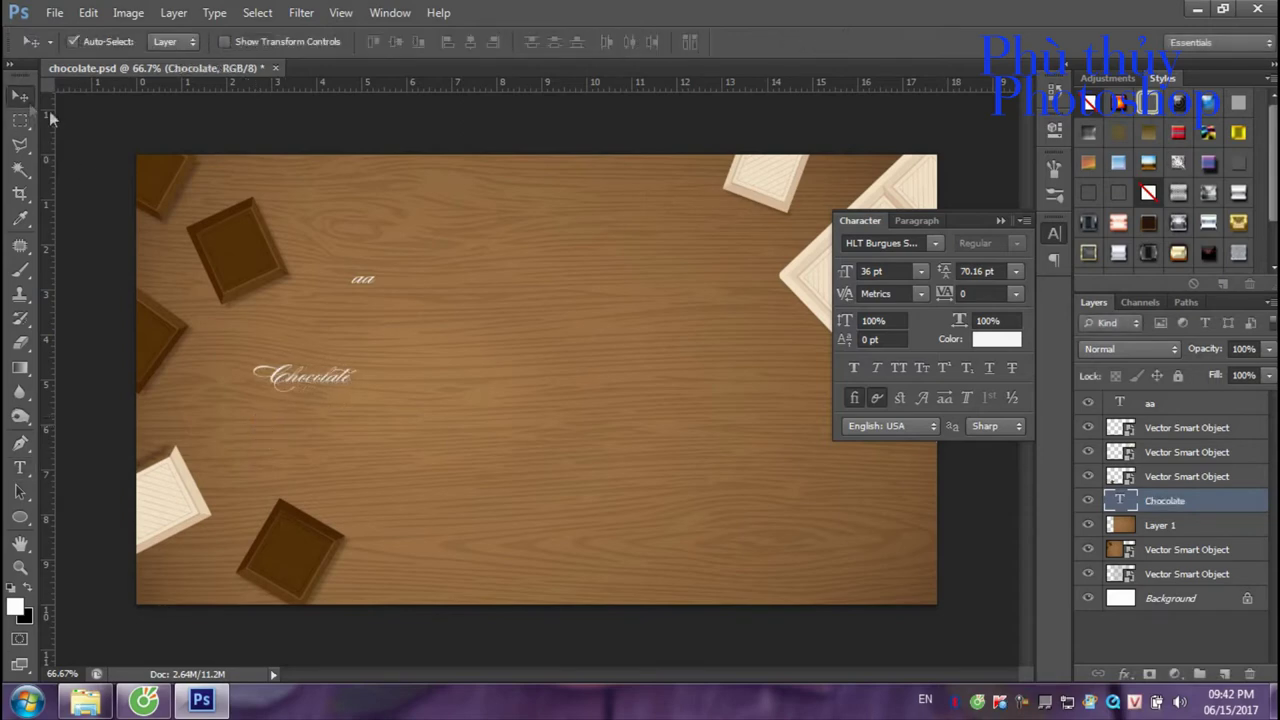
Scale the Chocolate text to about 417%, centre it, and delete the leftover 'aa' layer.
key(ctrl+t)
drag(357, 406, 682, 551)
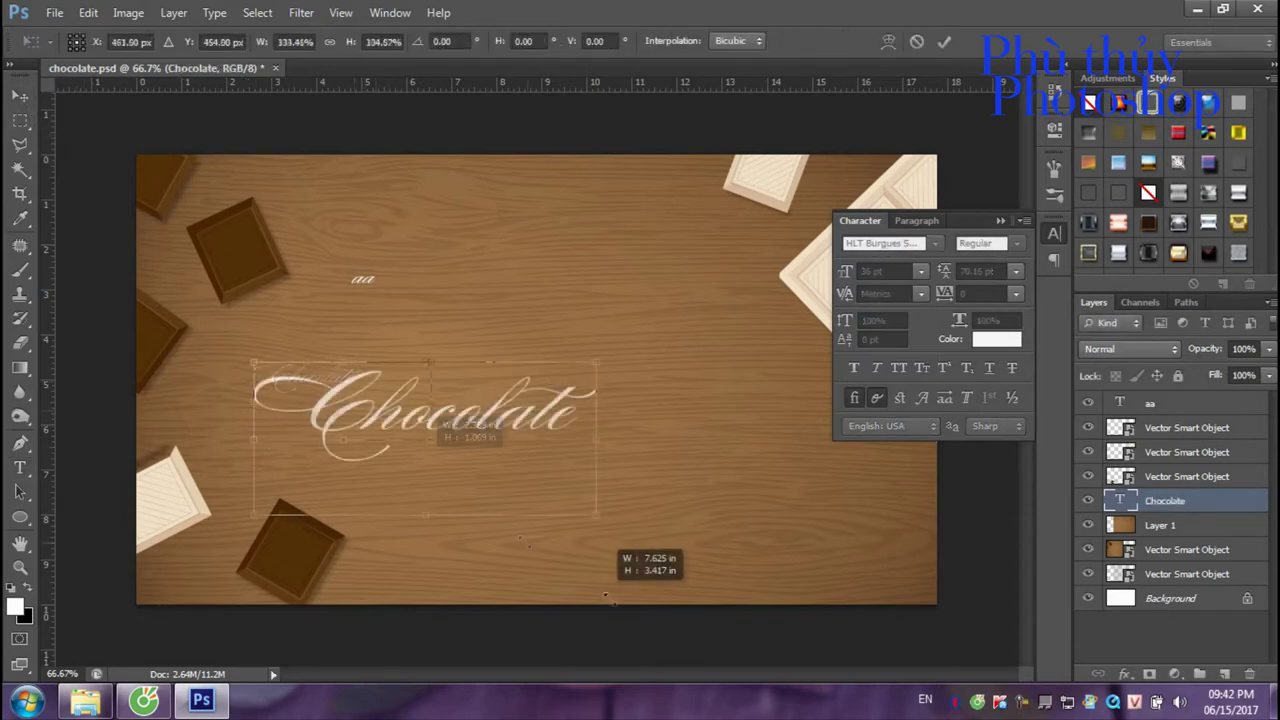
drag(557, 486, 596, 456)
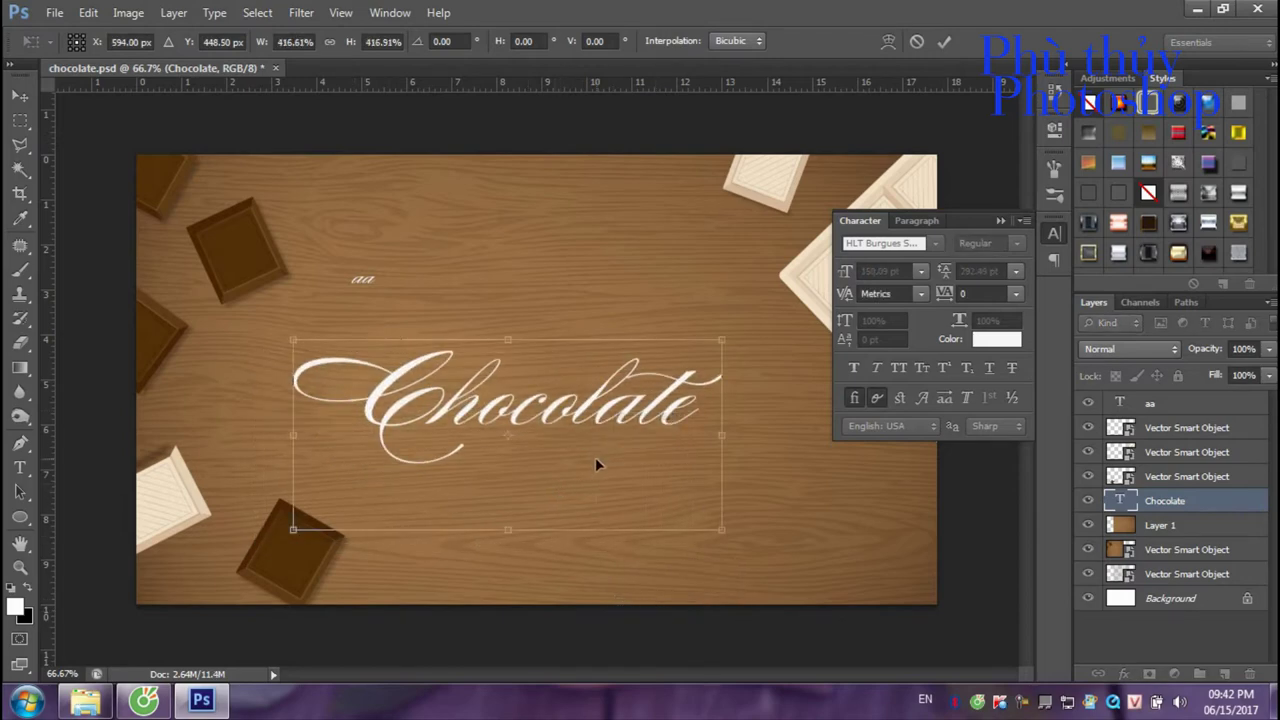
key(Return)
drag(367, 279, 388, 284)
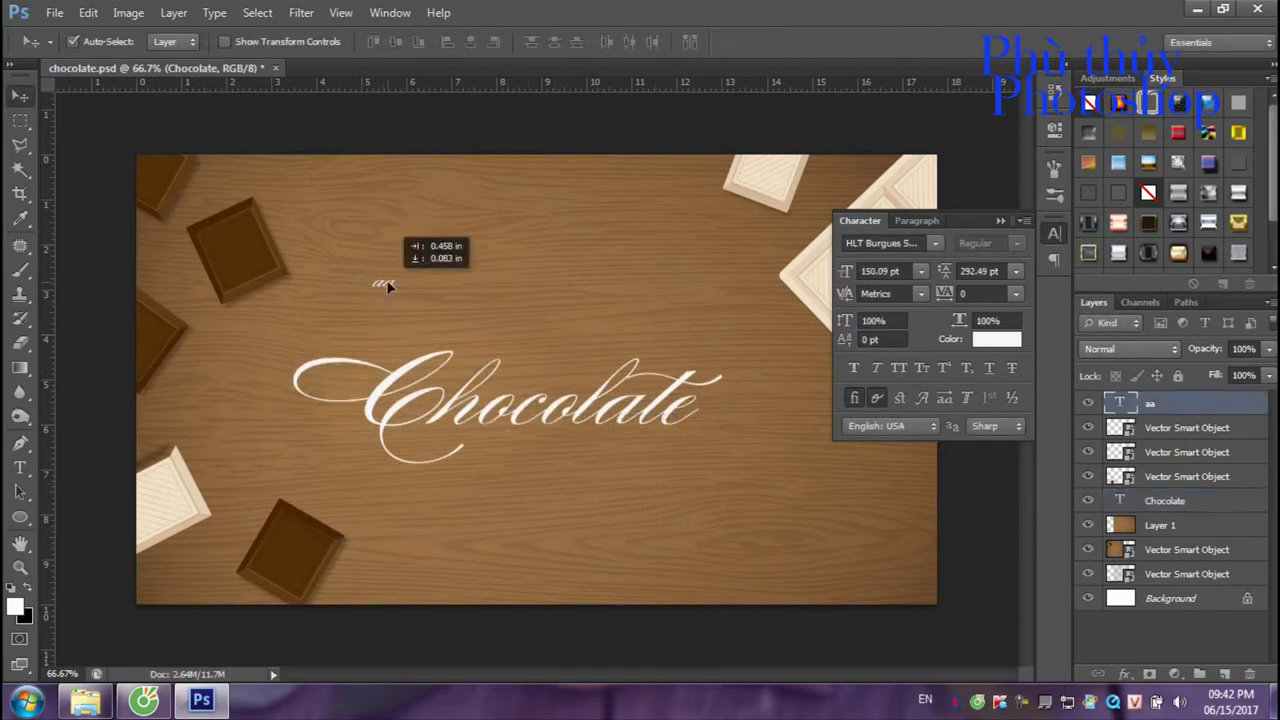
key(Delete)
drag(375, 355, 375, 323)
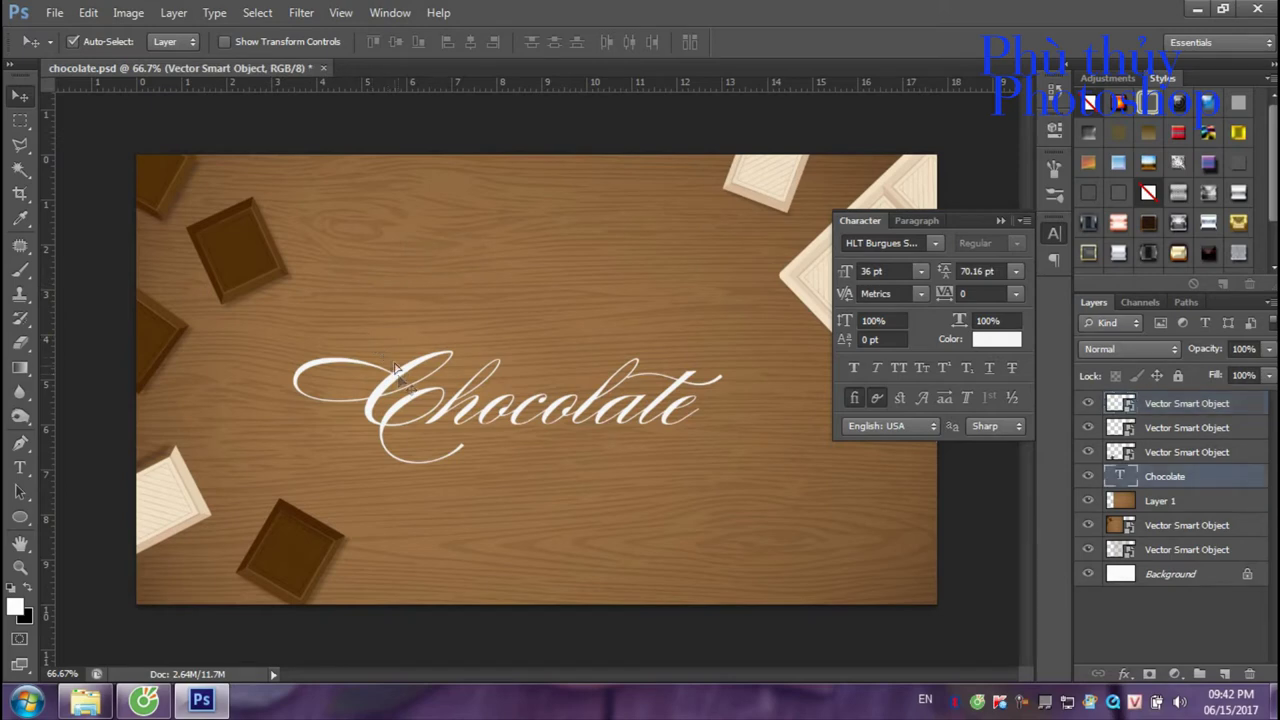
Enable Bevel & Emboss and a red Color Overlay on the Chocolate layer's style.
right_click(1170, 484)
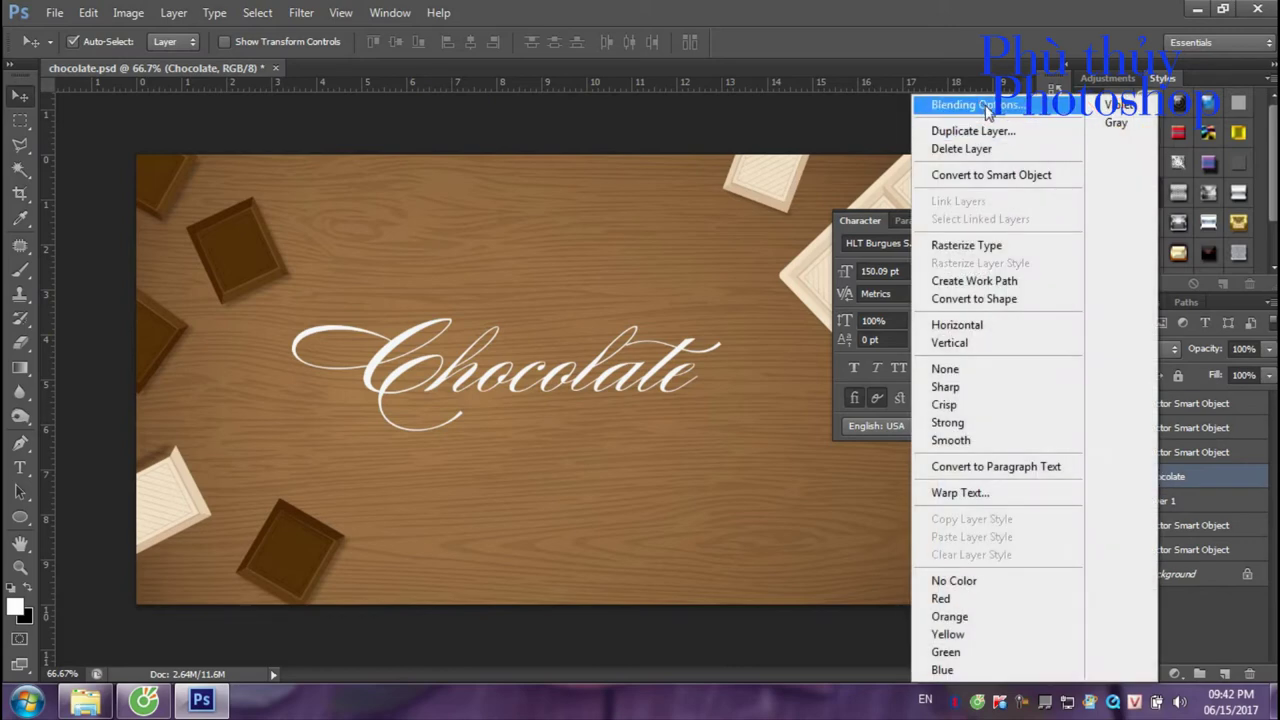
key(Escape)
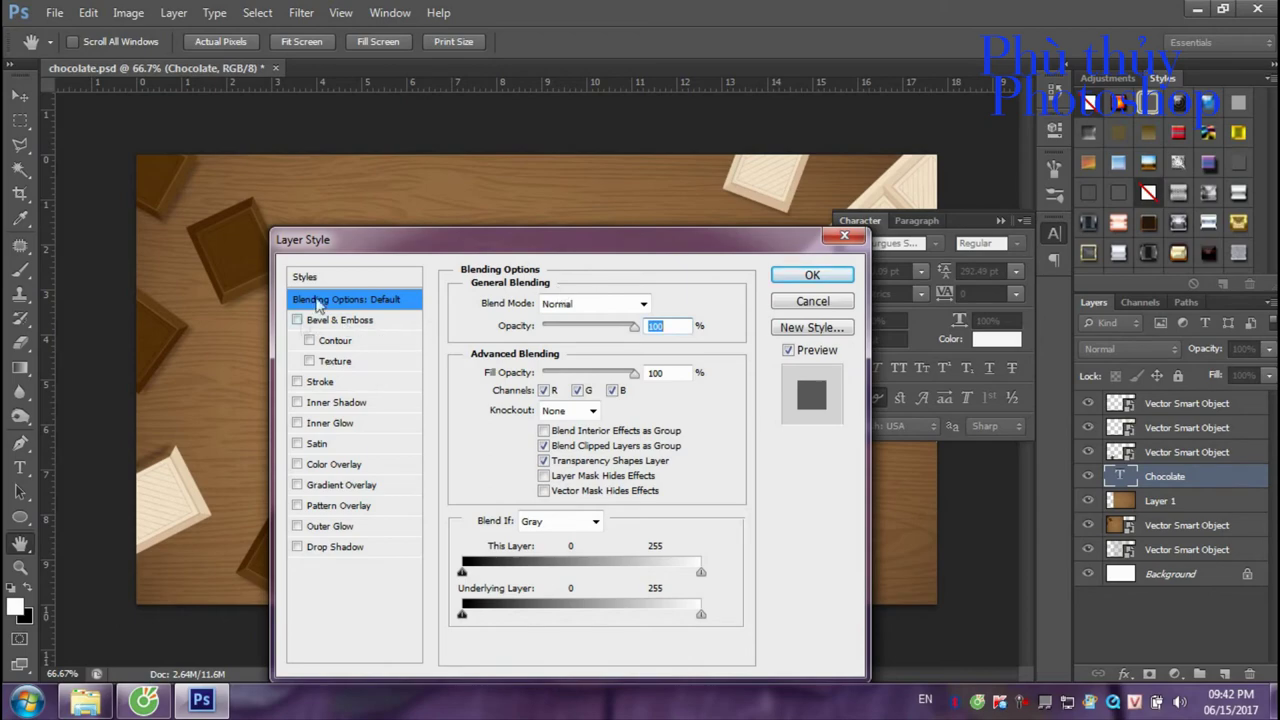
drag(360, 240, 683, 162)
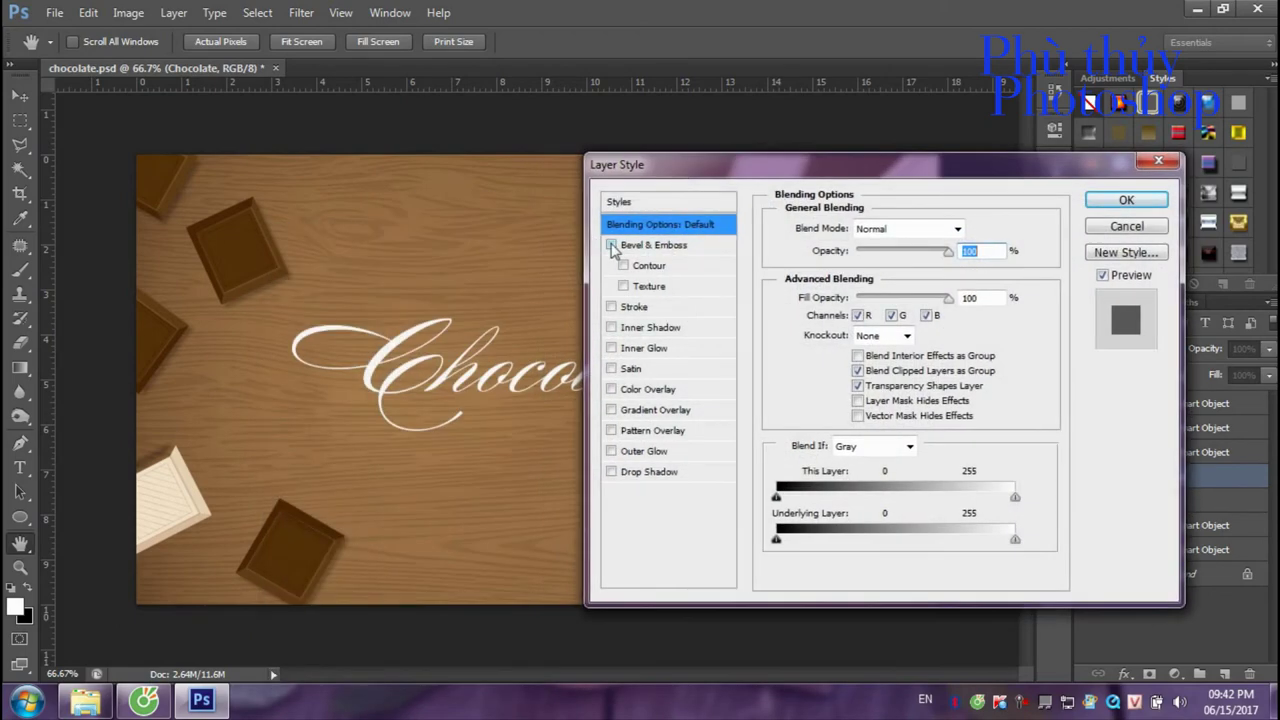
click(611, 245)
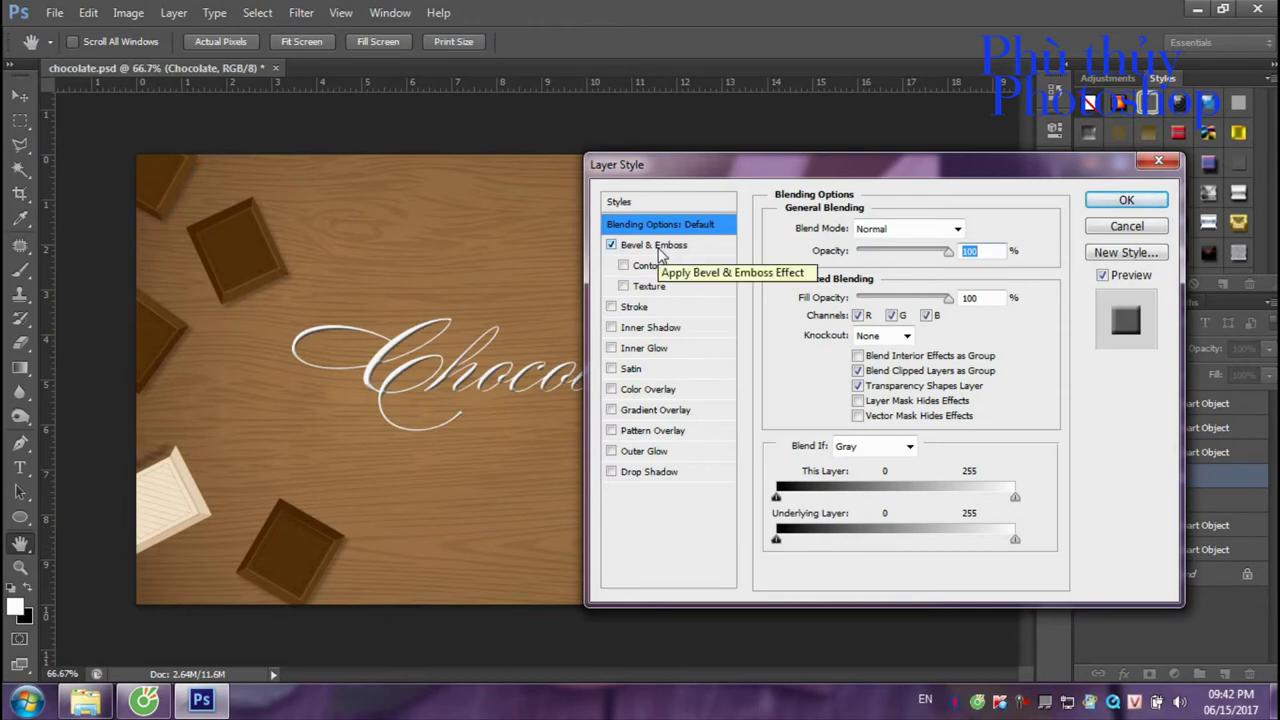
click(645, 389)
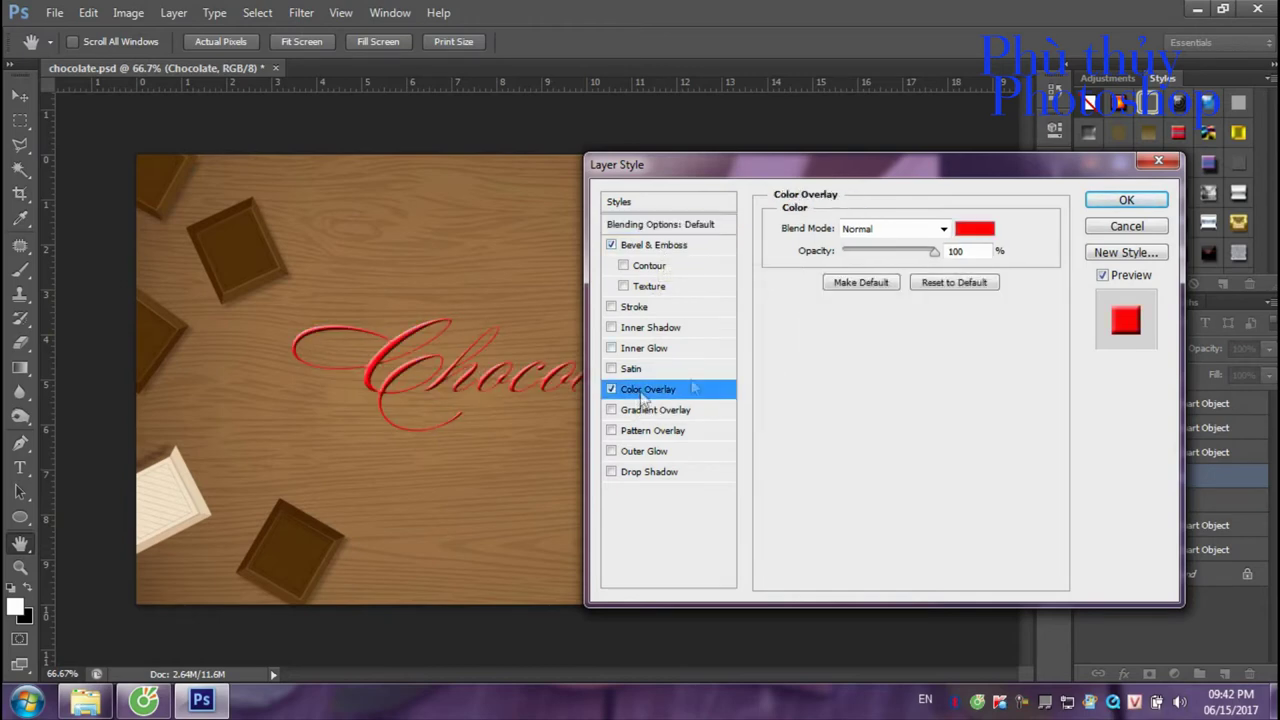
Pick a dark brown overlay colour and briefly nudge the bevel depth.
click(973, 229)
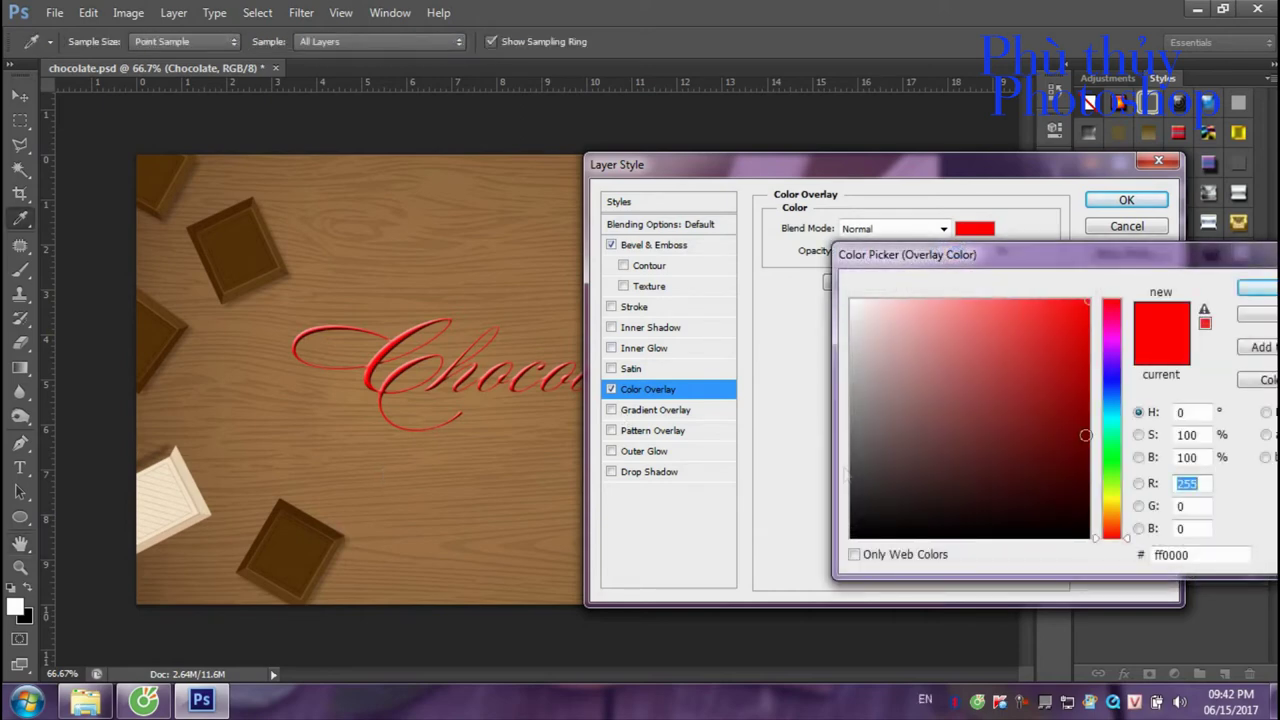
click(312, 560)
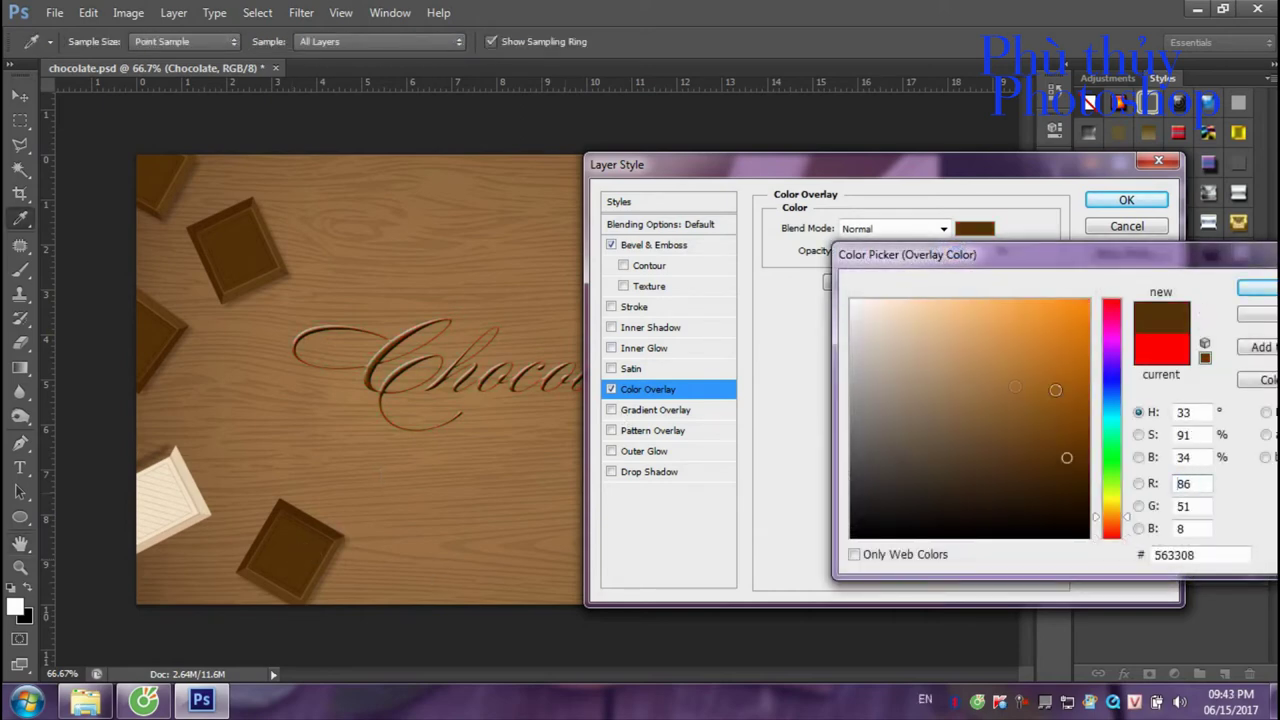
mouse_move(1056, 390)
mouse_down()
mouse_move(1074, 496)
mouse_move(1069, 473)
mouse_up()
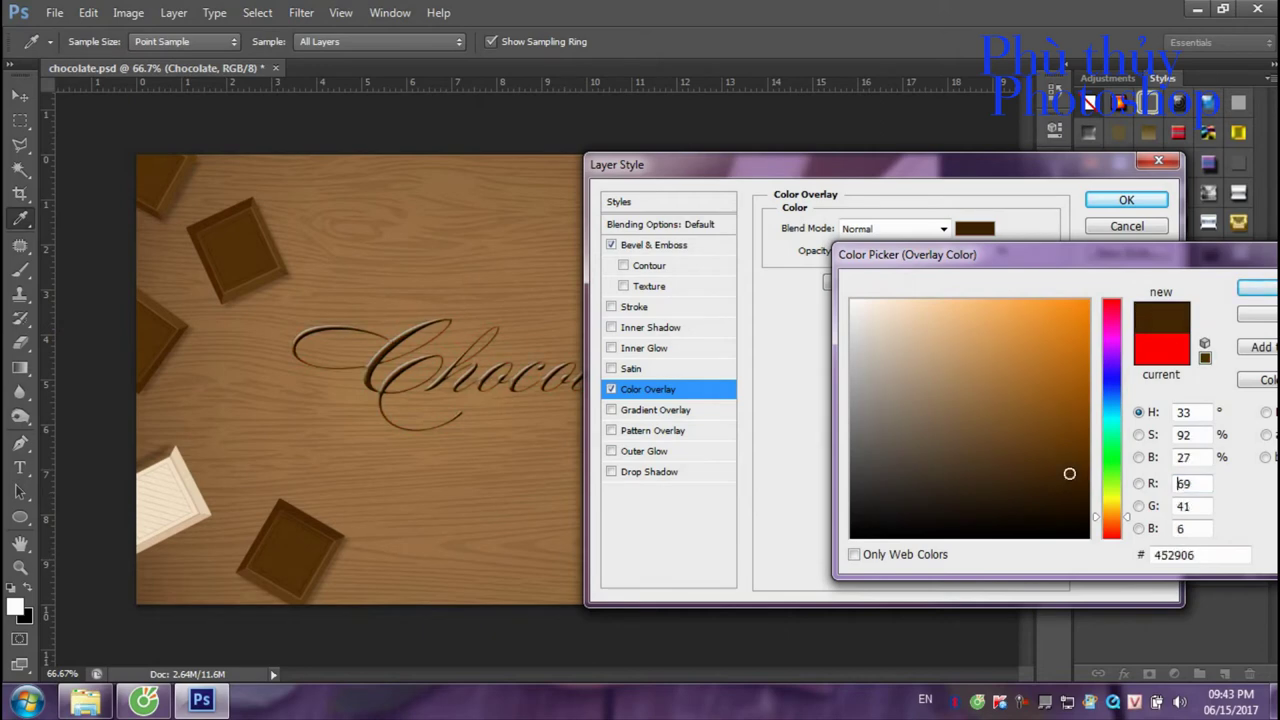
click(1257, 288)
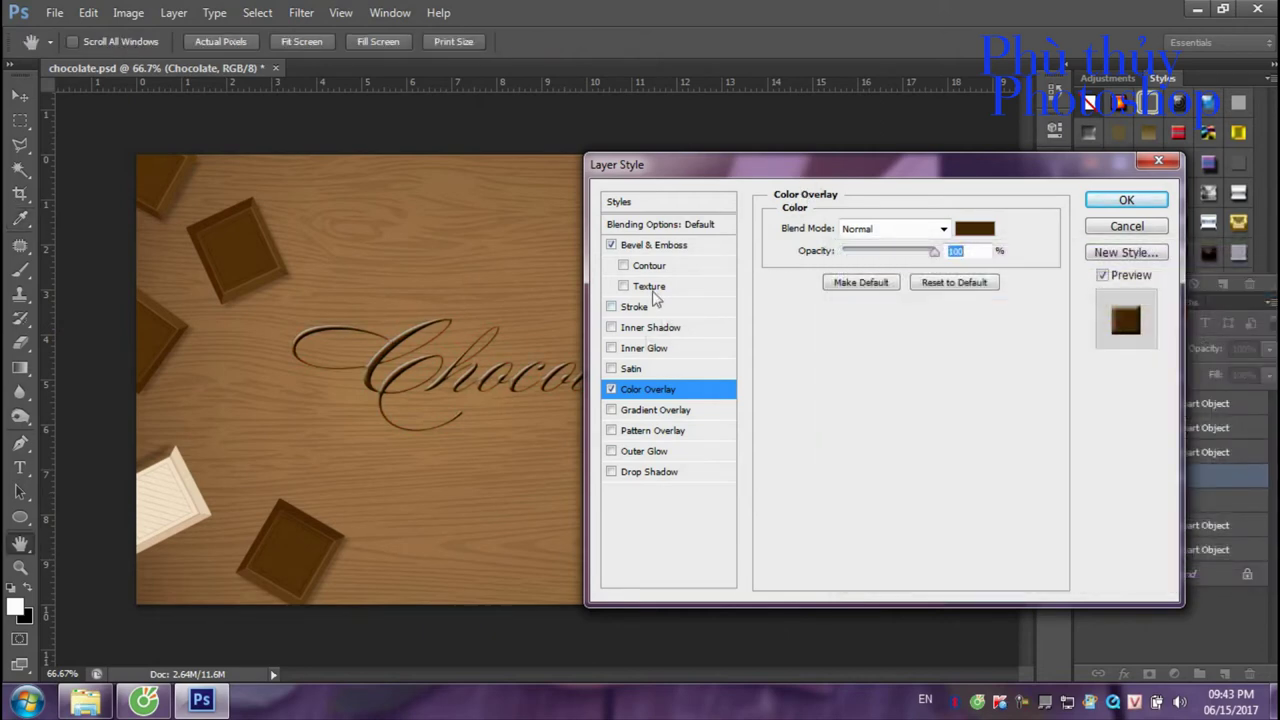
click(655, 247)
drag(858, 276, 866, 286)
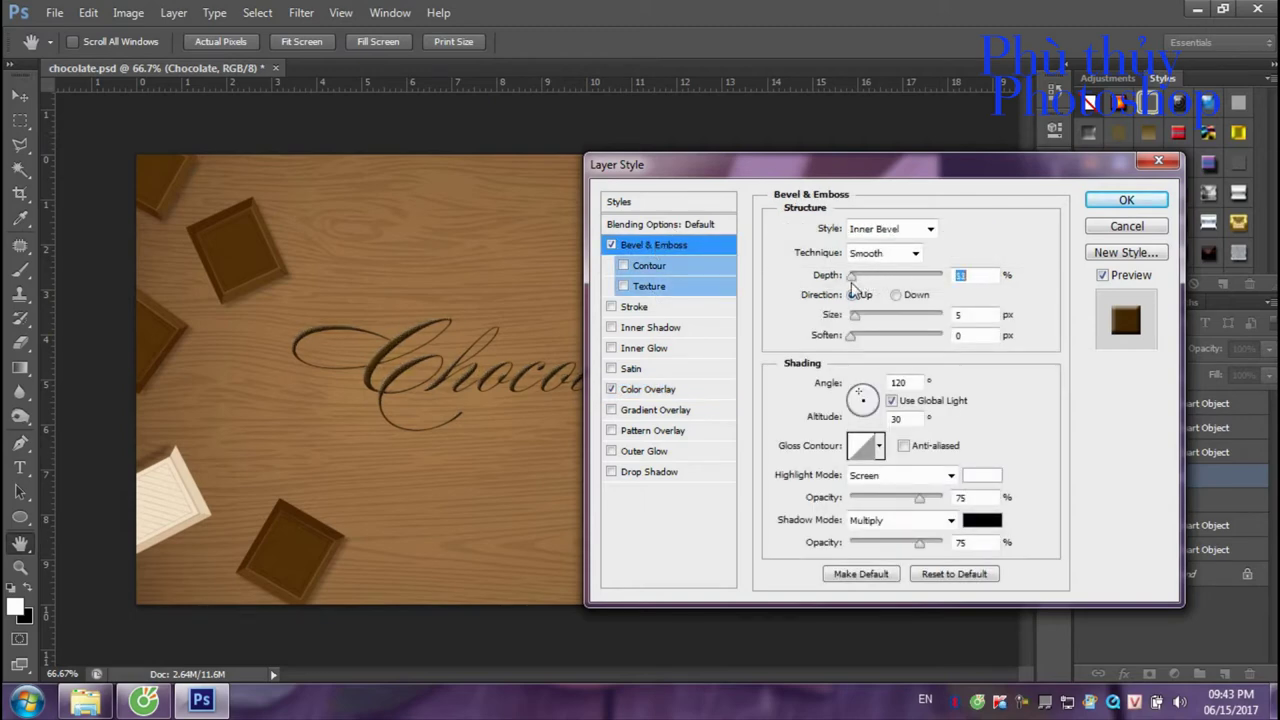
click(655, 390)
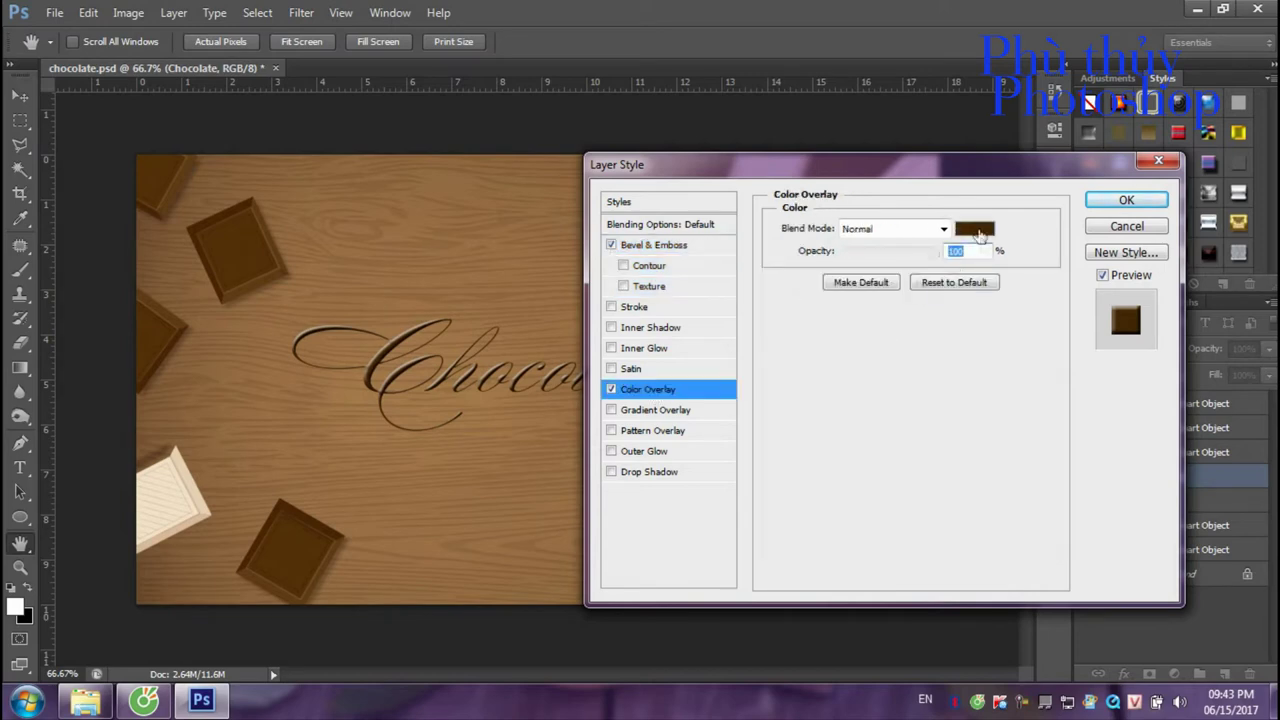
Refine the Color Overlay to warm brown #7a4308 and confirm it.
click(975, 229)
drag(1070, 410, 1072, 440)
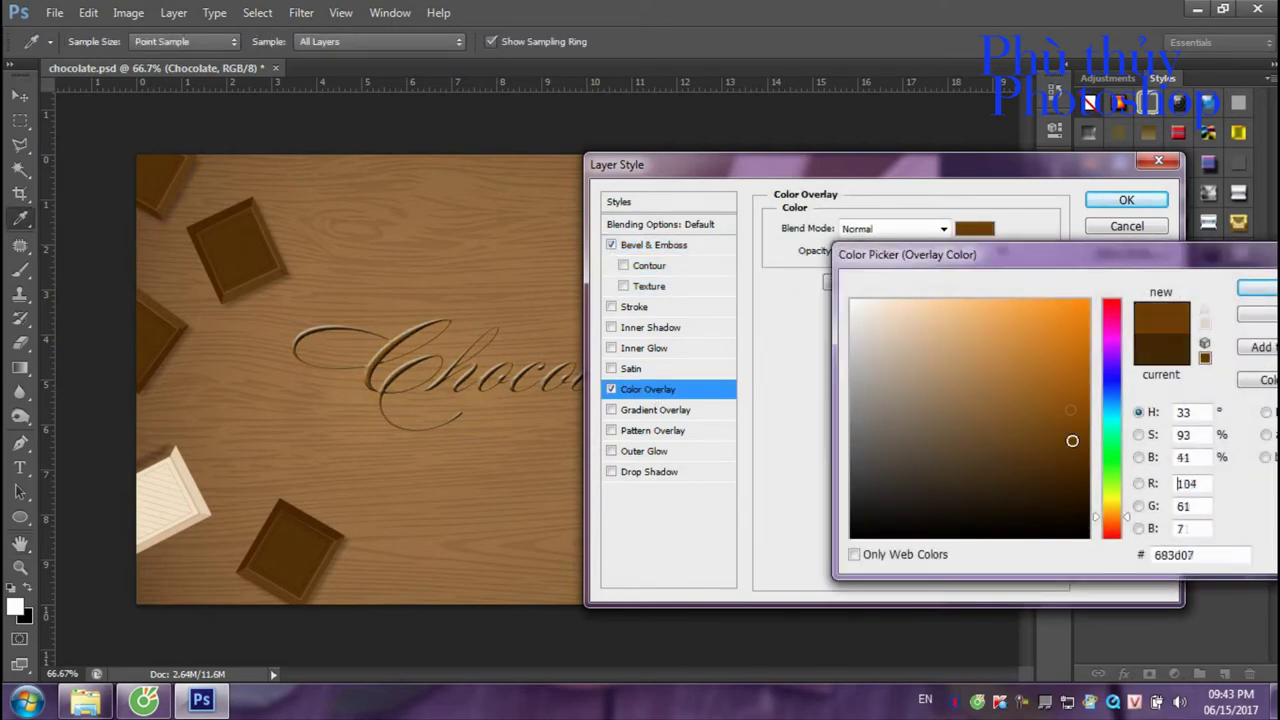
drag(1113, 517, 1118, 520)
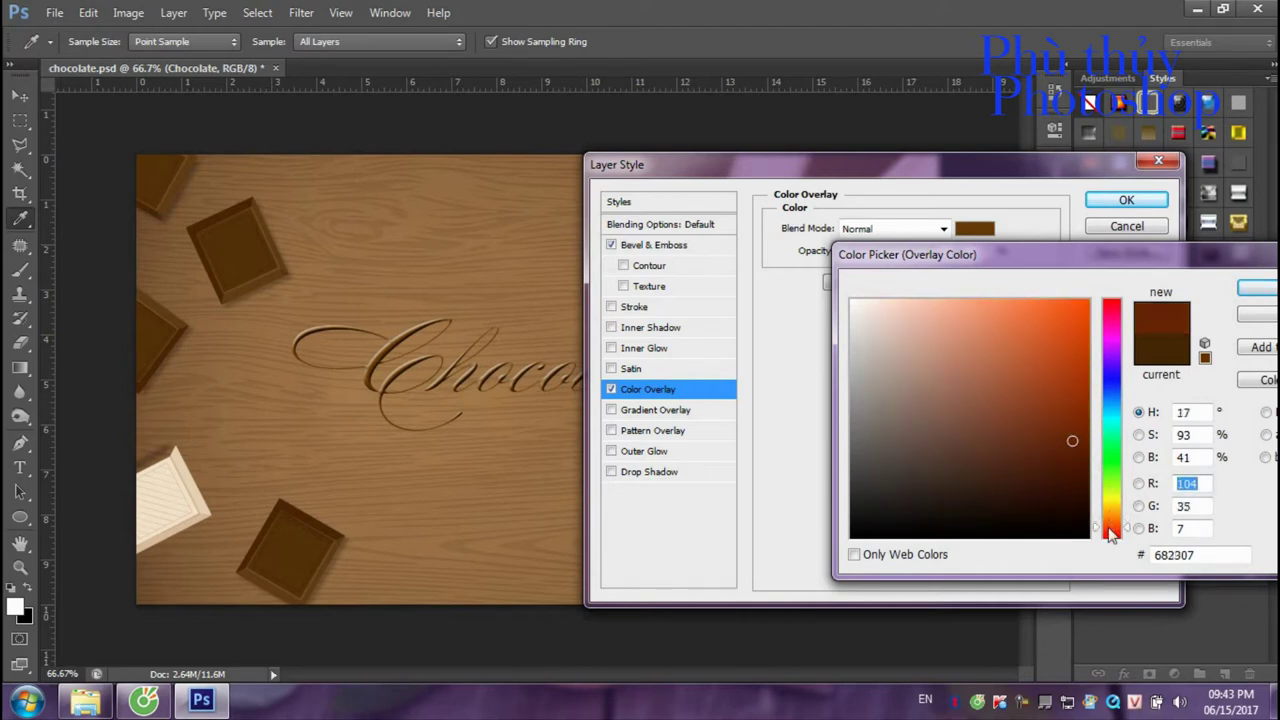
text(764d06)
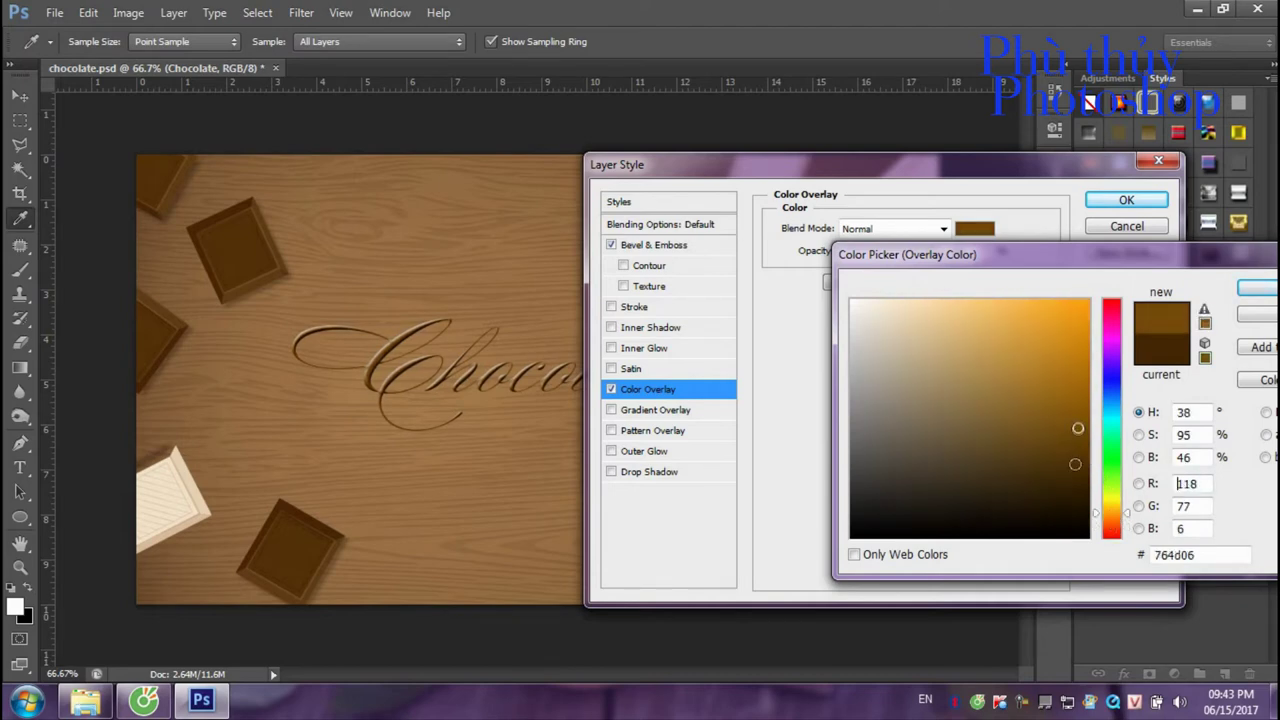
key(Tab)
text(57)
key(Tab)
text(4122)
key(Tab)
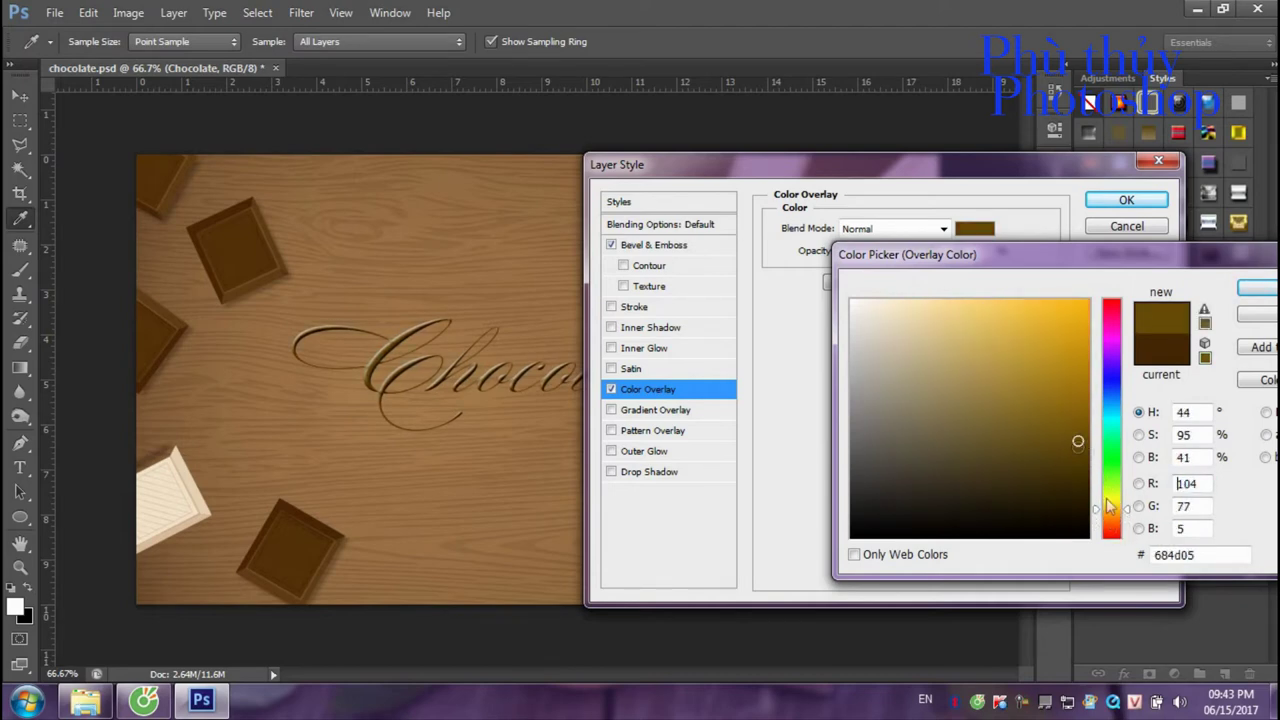
text(67)
key(Tab)
text(8)
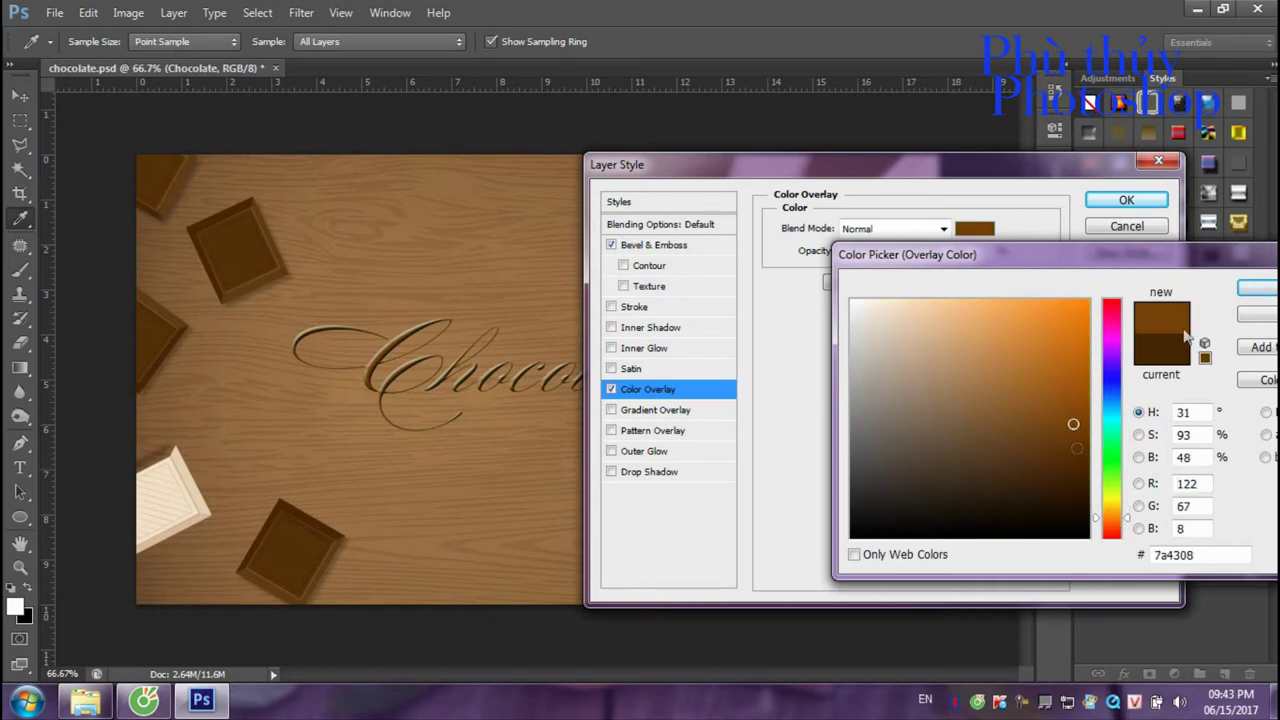
click(1252, 288)
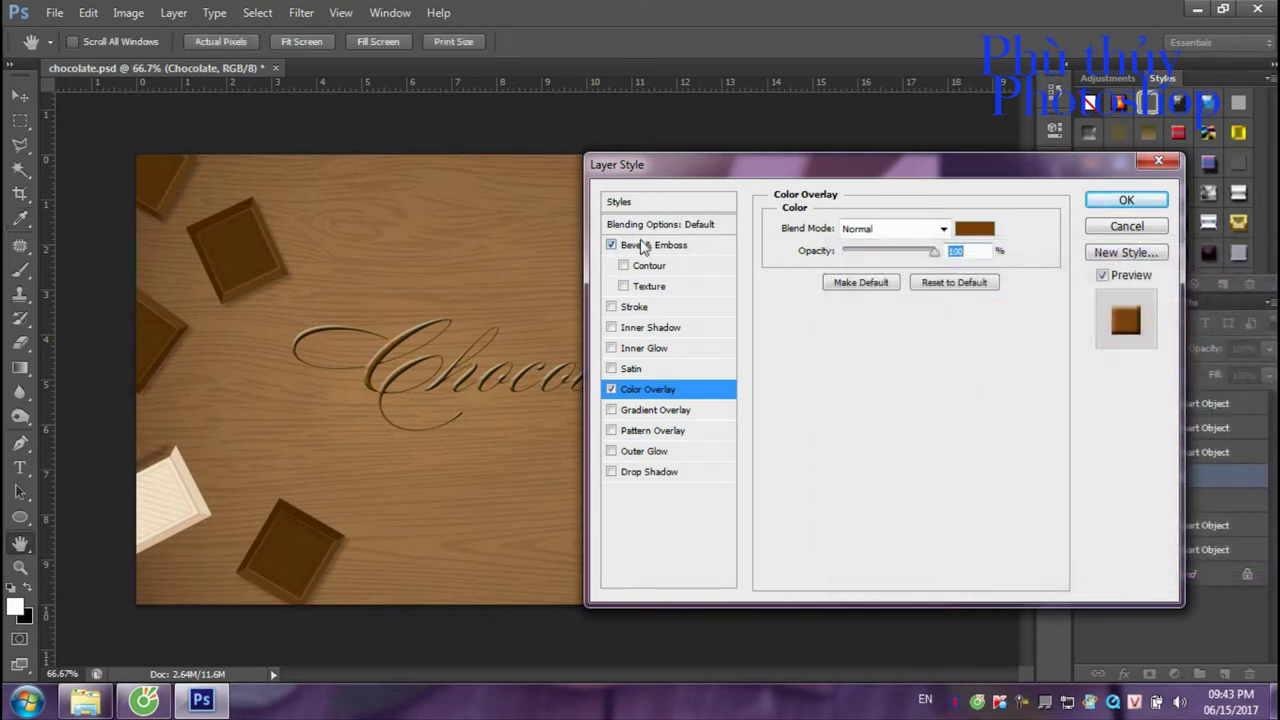
Set the Bevel & Emboss depth to 83% and size to 8 px.
click(643, 247)
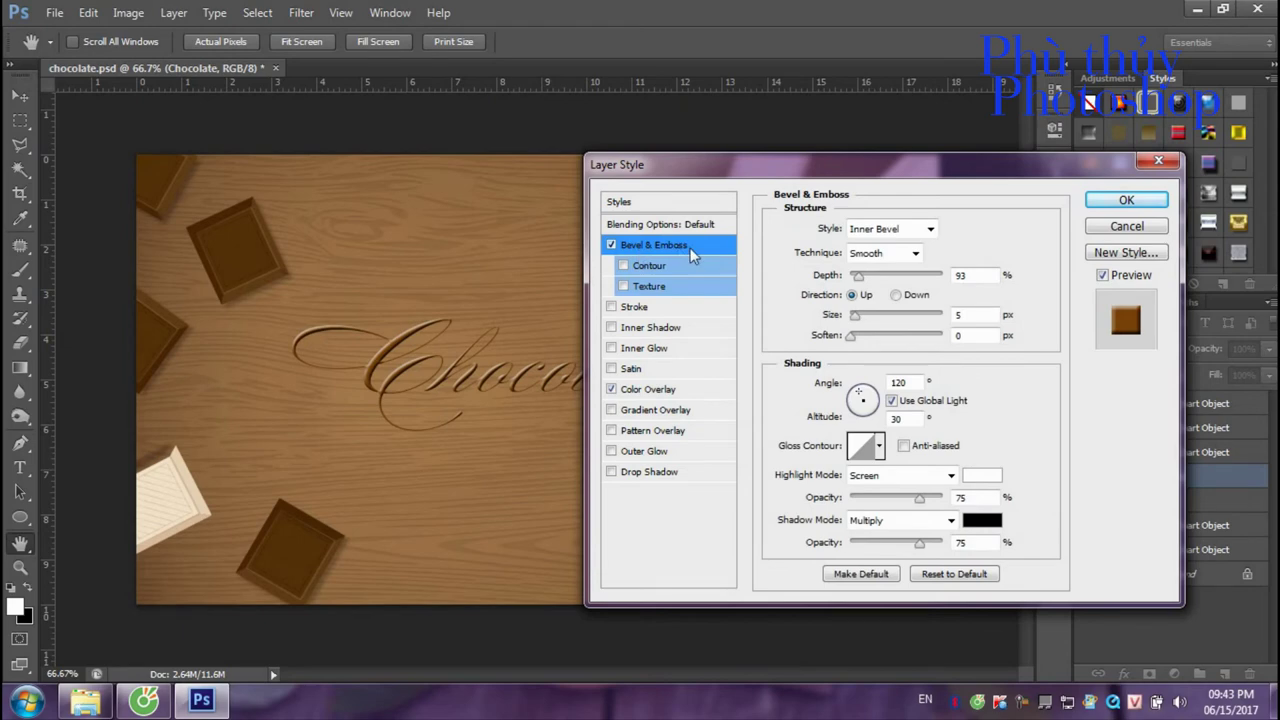
mouse_move(857, 276)
mouse_down()
mouse_move(845, 284)
mouse_move(862, 283)
mouse_up()
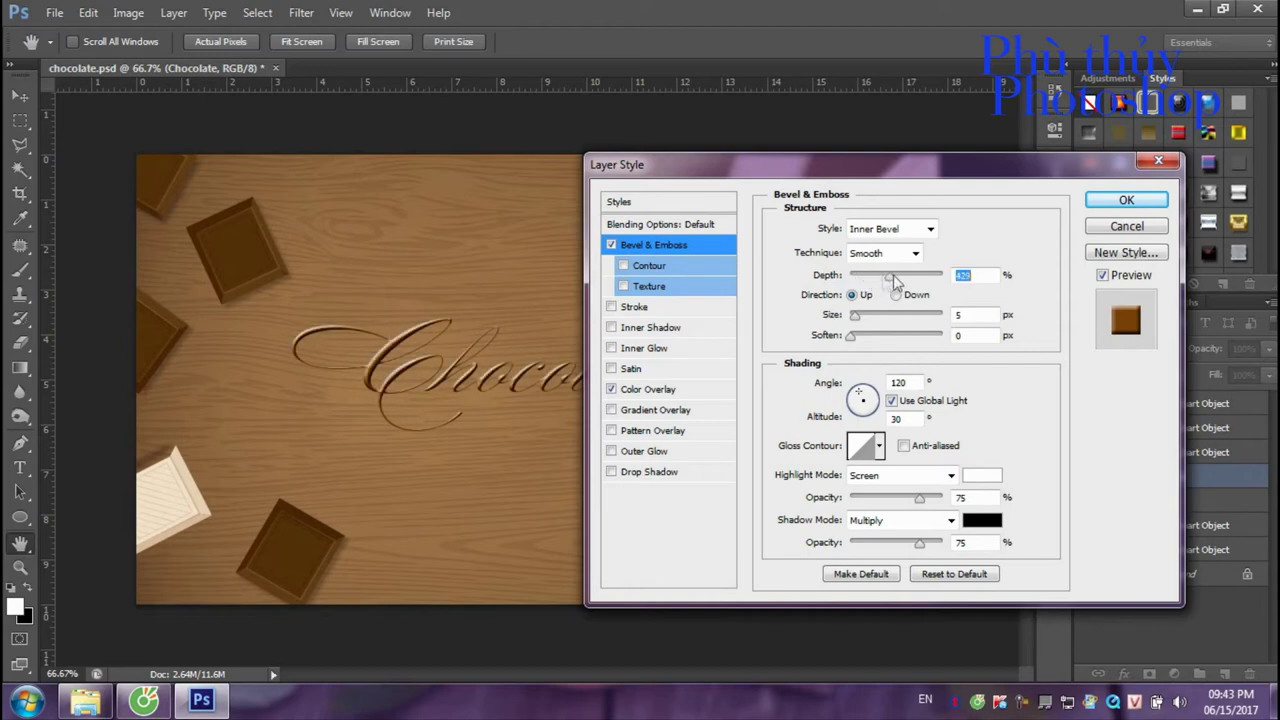
drag(896, 283, 858, 283)
mouse_move(910, 281)
mouse_down()
mouse_move(930, 281)
mouse_move(862, 282)
mouse_up()
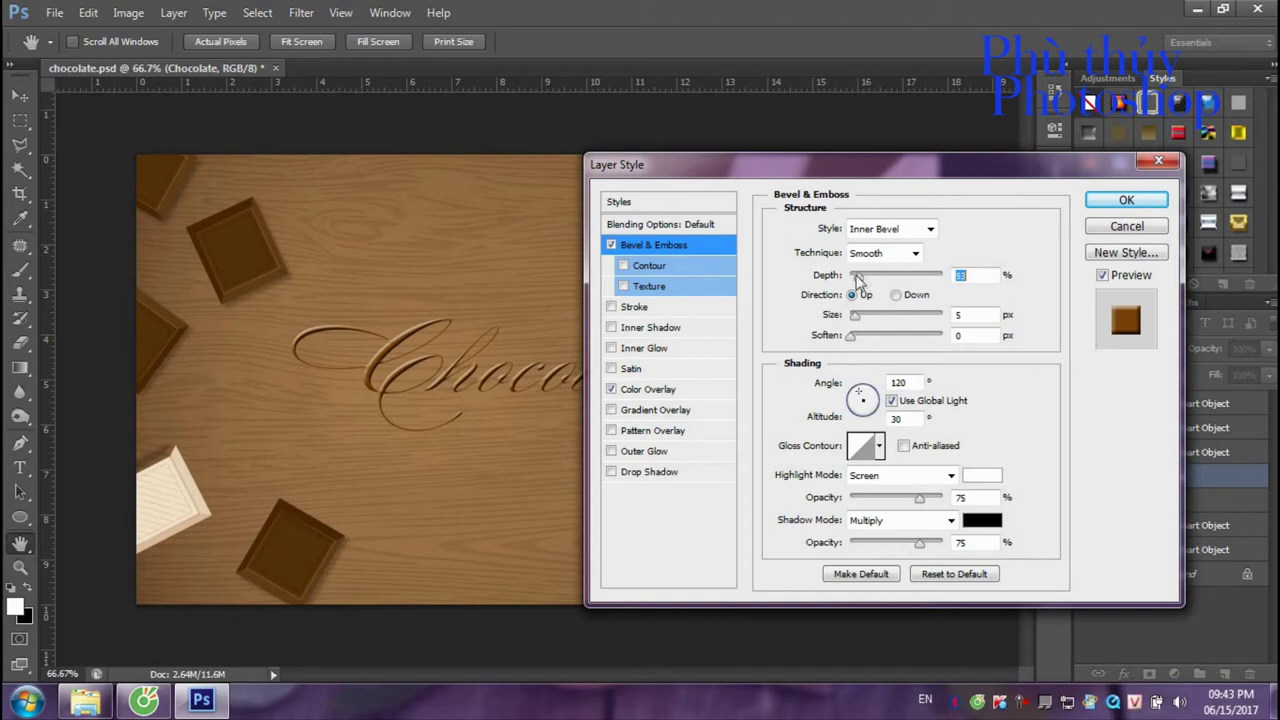
mouse_move(862, 282)
mouse_down()
mouse_move(942, 282)
mouse_move(860, 280)
mouse_up()
drag(858, 279, 857, 322)
click(866, 316)
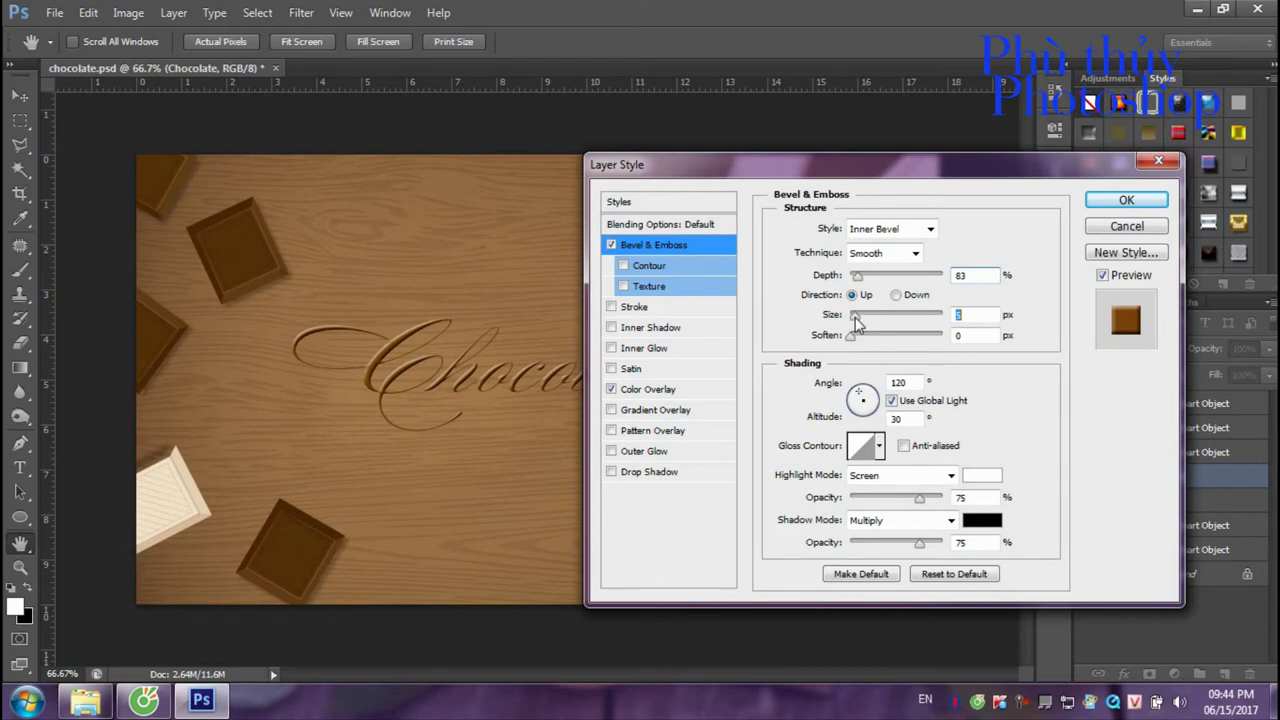
mouse_move(855, 320)
mouse_down()
mouse_move(868, 329)
mouse_move(855, 334)
mouse_up()
mouse_move(853, 316)
mouse_down()
mouse_move(873, 342)
mouse_move(851, 343)
mouse_up()
text(8)
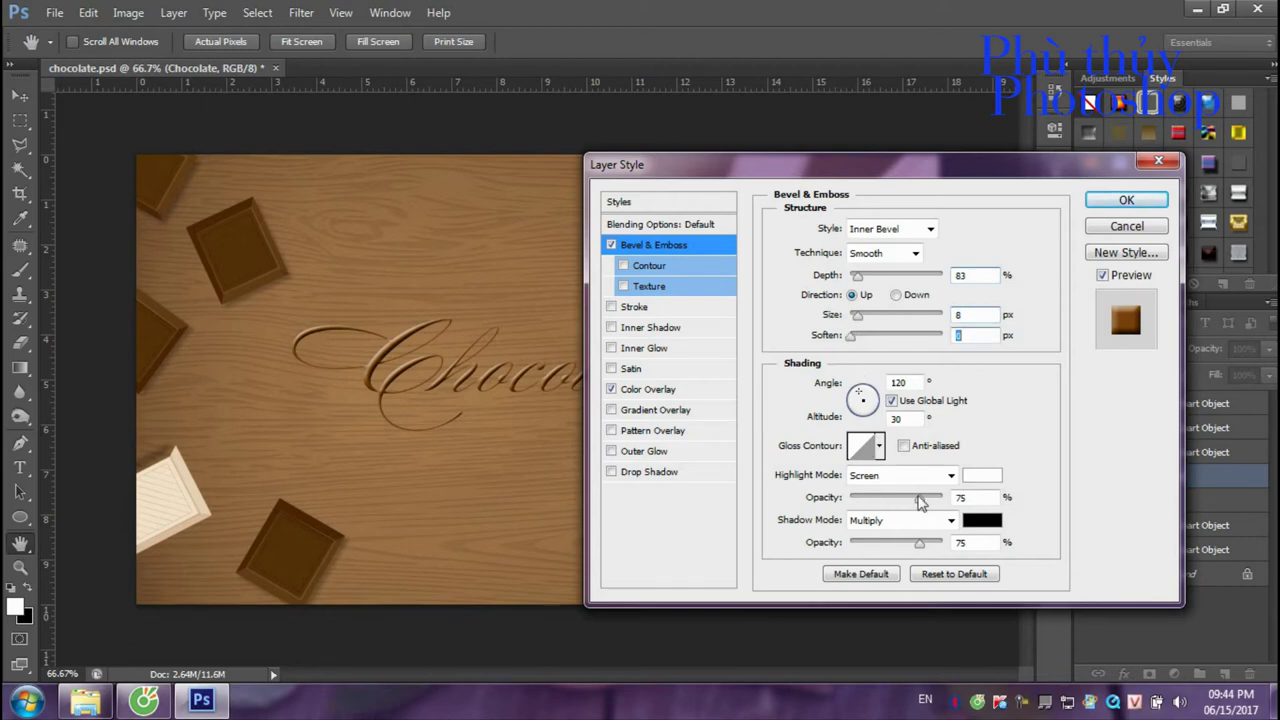
Set highlight opacity to 80%, soften shadows, add a faint drop shadow, and apply the style.
click(919, 500)
mouse_move(919, 509)
mouse_down()
mouse_move(957, 497)
mouse_move(833, 506)
mouse_move(945, 499)
mouse_move(922, 498)
mouse_up()
mouse_move(920, 542)
mouse_down()
mouse_move(937, 543)
mouse_move(893, 547)
mouse_move(929, 543)
mouse_move(907, 543)
mouse_up()
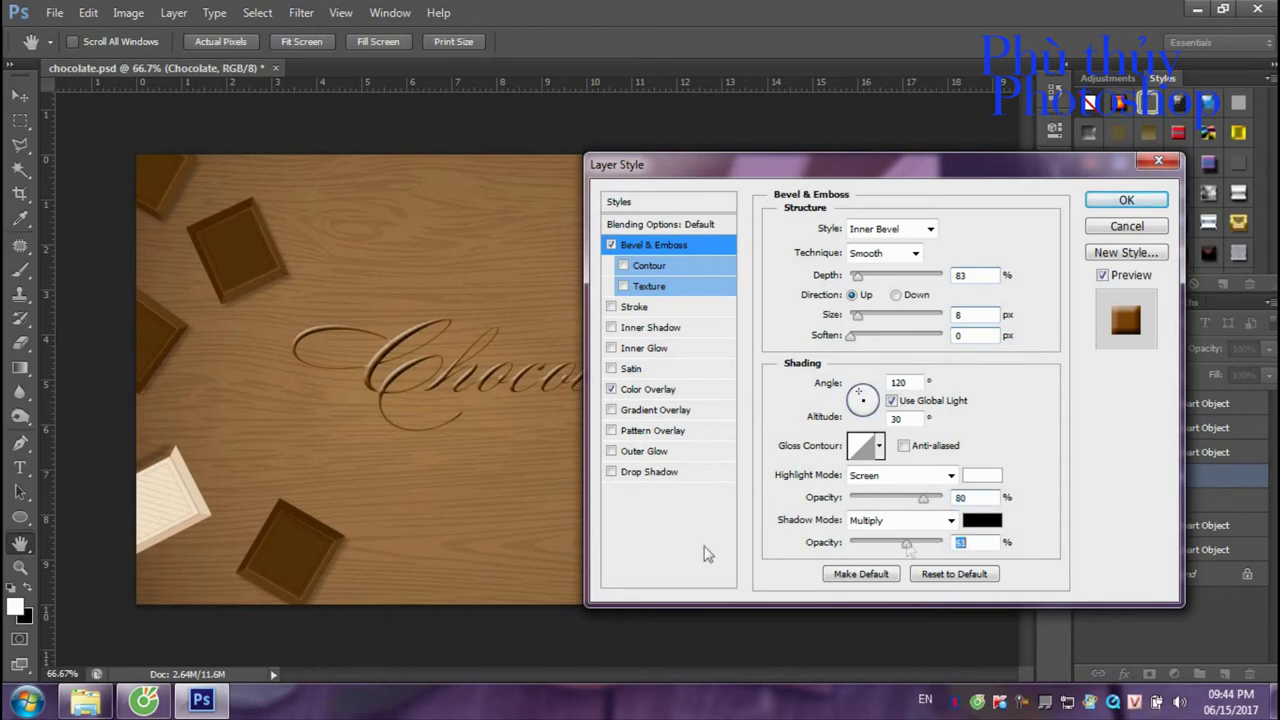
click(636, 475)
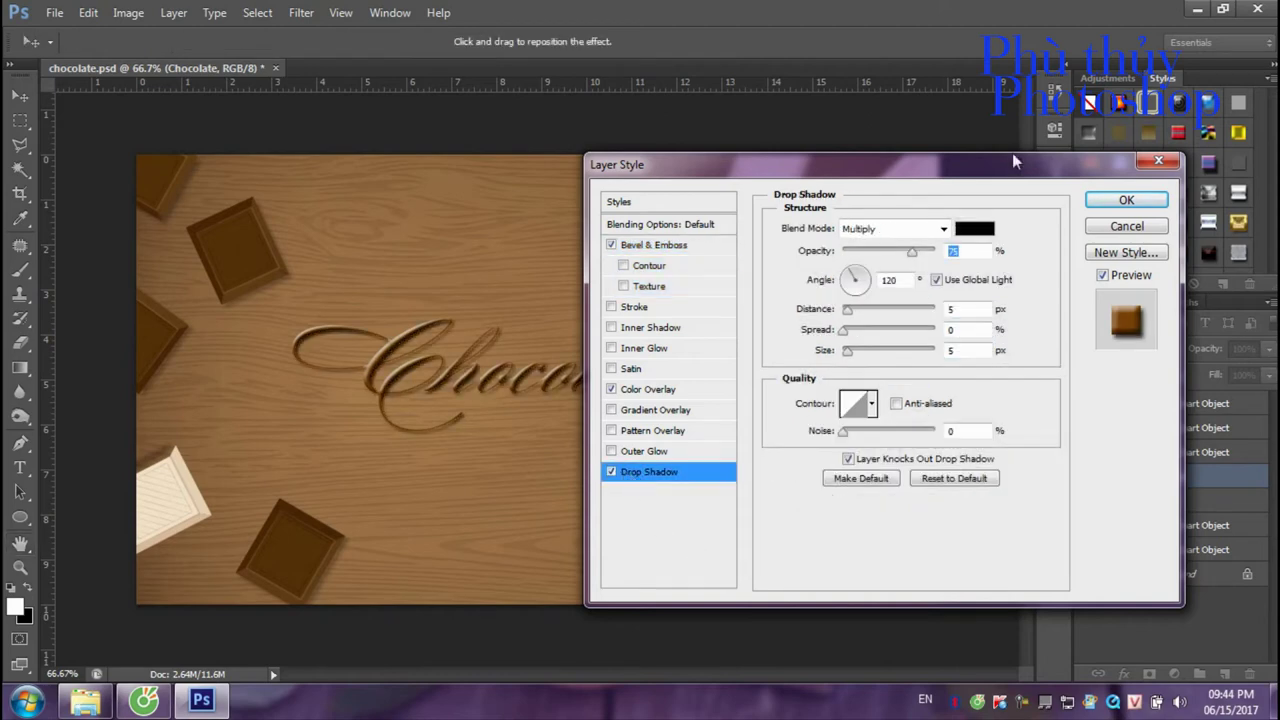
drag(912, 252, 873, 260)
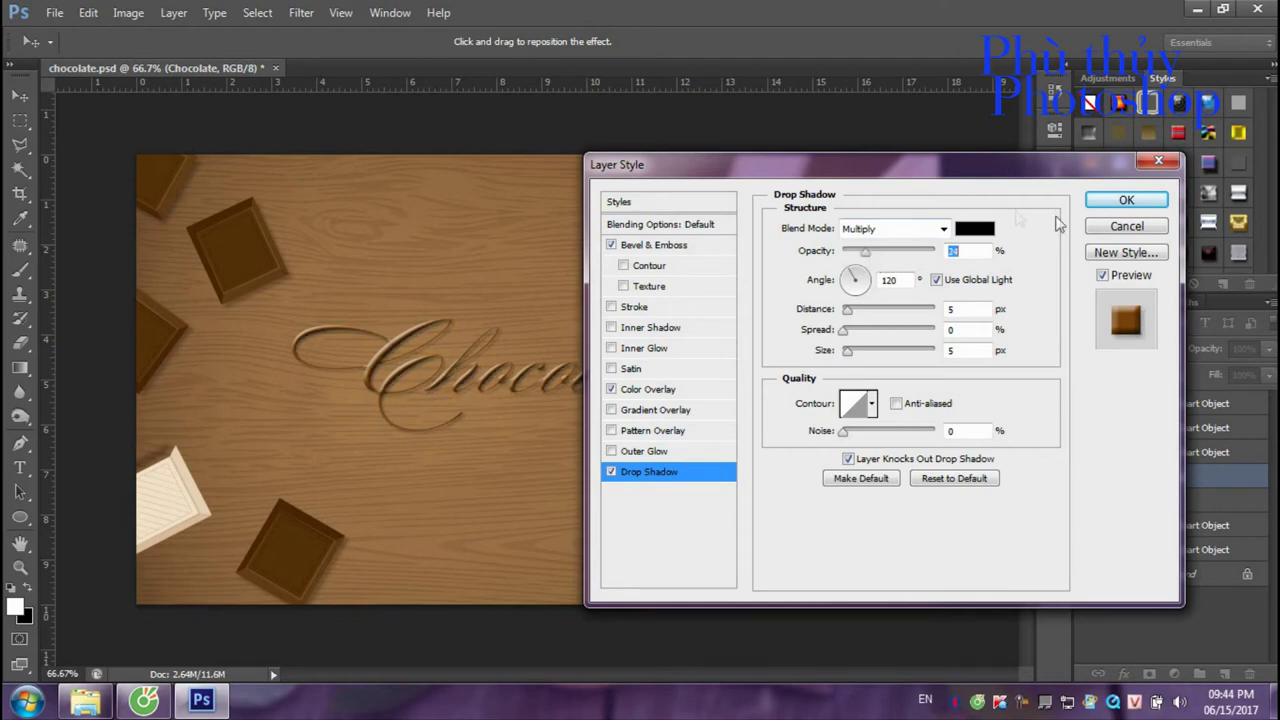
click(1127, 201)
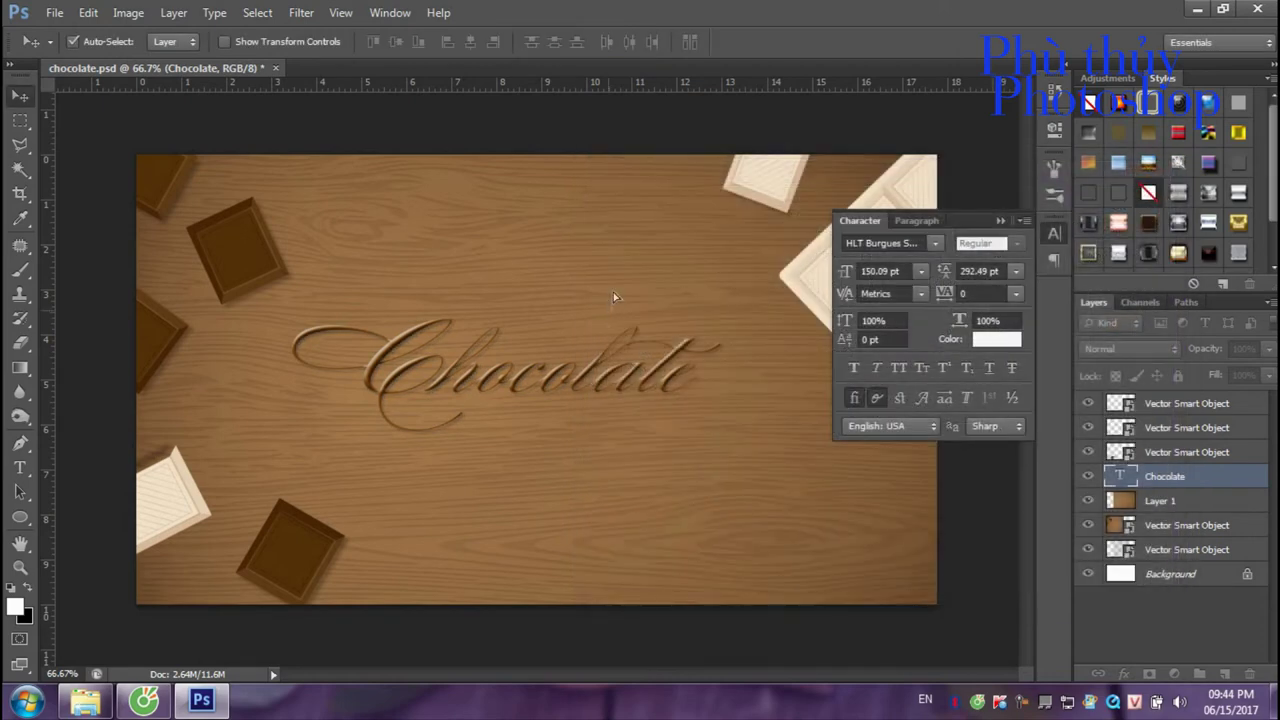
Raise the Chocolate text, duplicate it below, and try HLT Festival Script on the copy.
drag(560, 378, 553, 287)
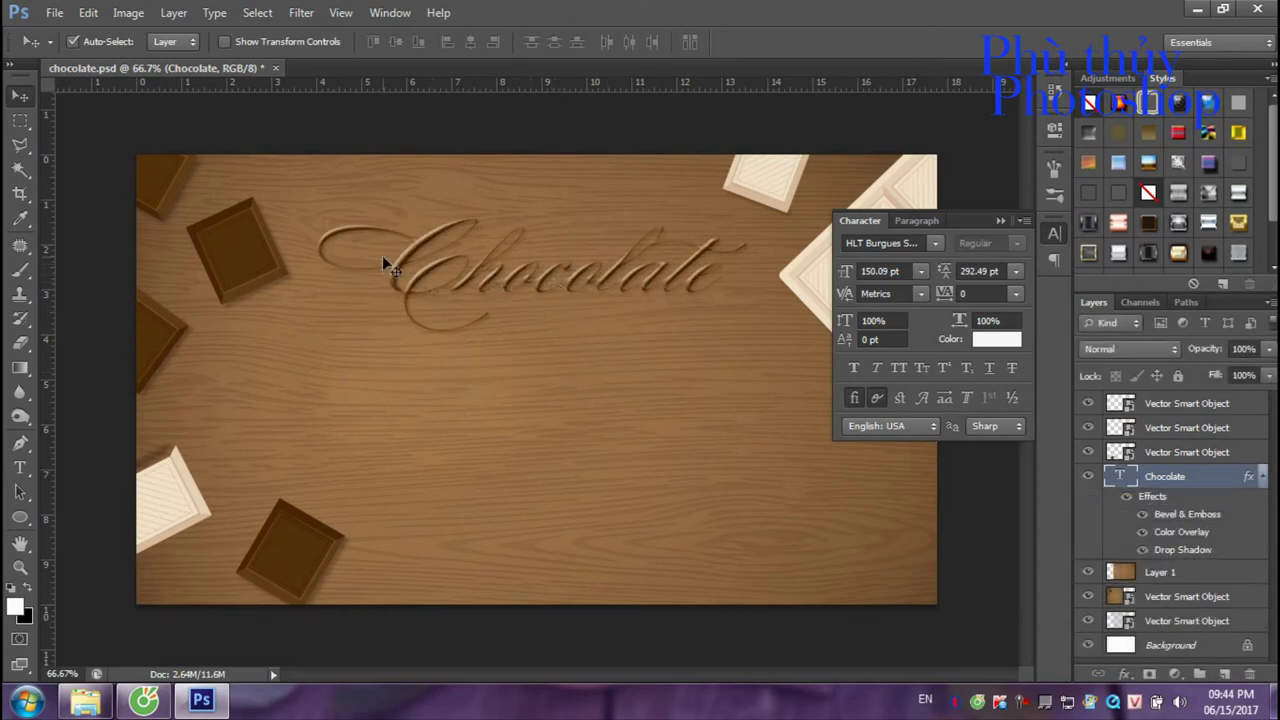
drag(404, 270, 350, 425)
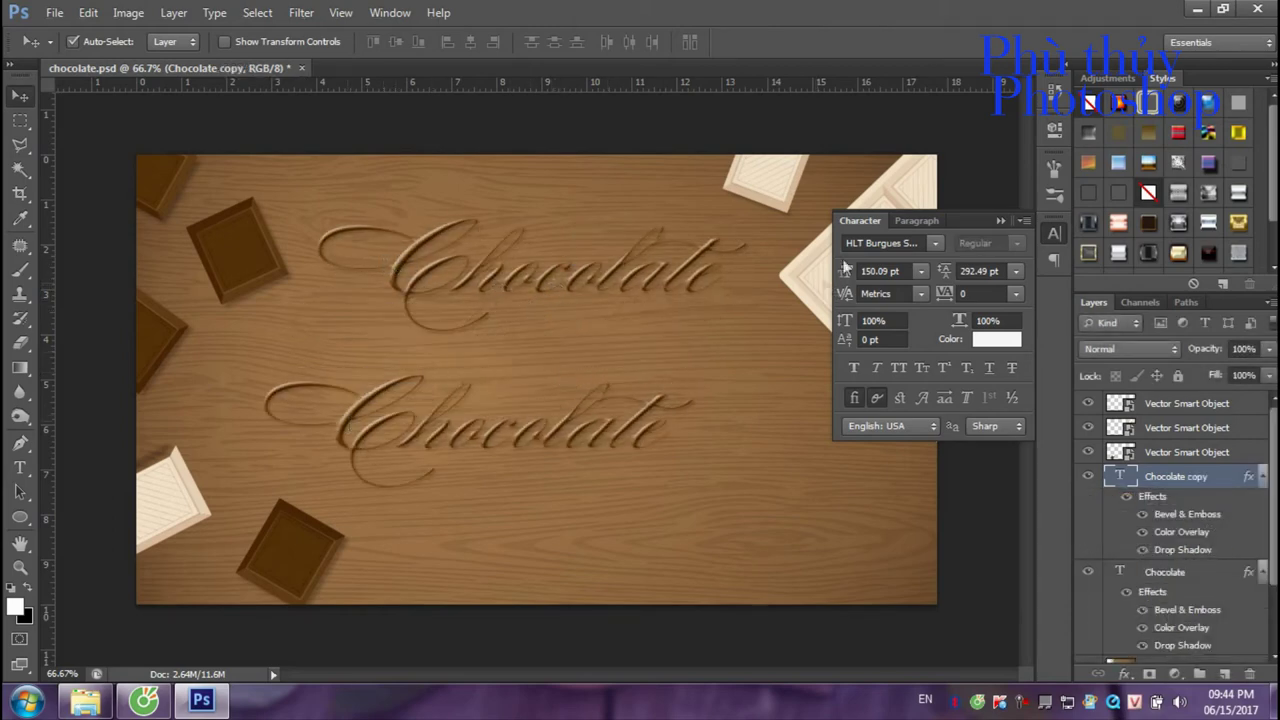
click(934, 243)
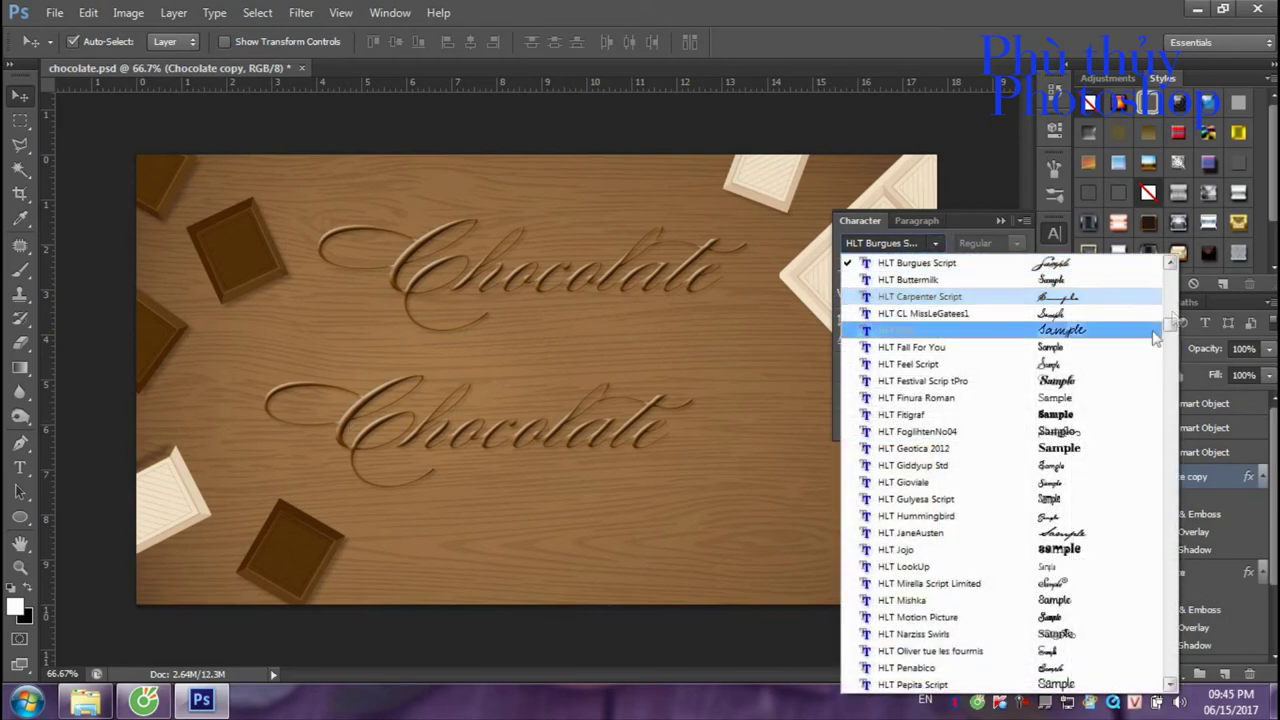
click(1092, 381)
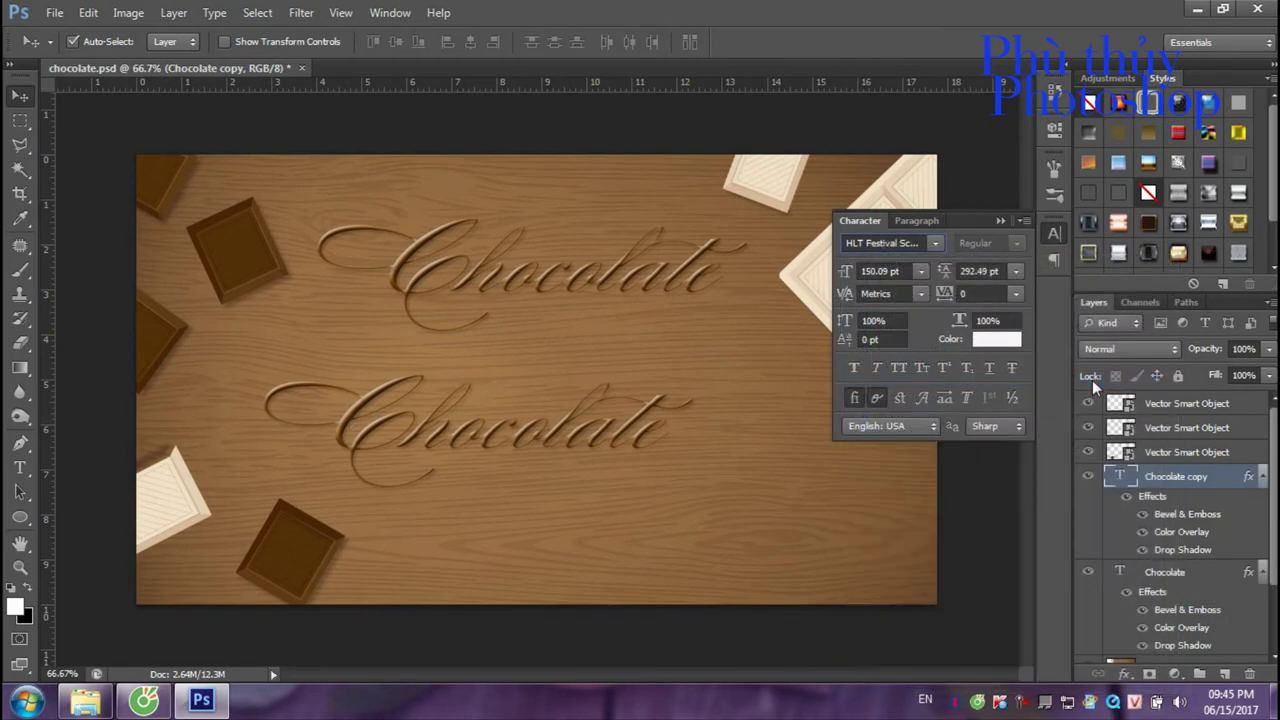
Switch the lower word to HLT Aparo and shift it slightly right and up.
click(935, 243)
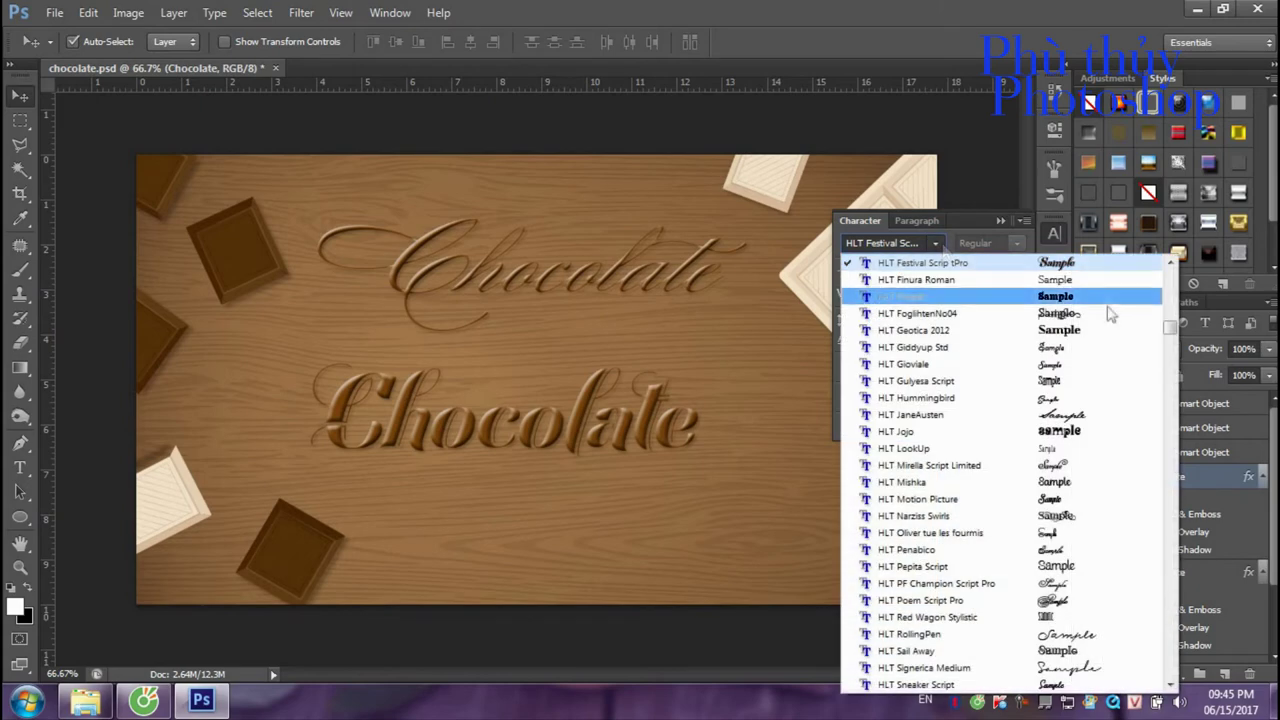
drag(1170, 327, 1172, 438)
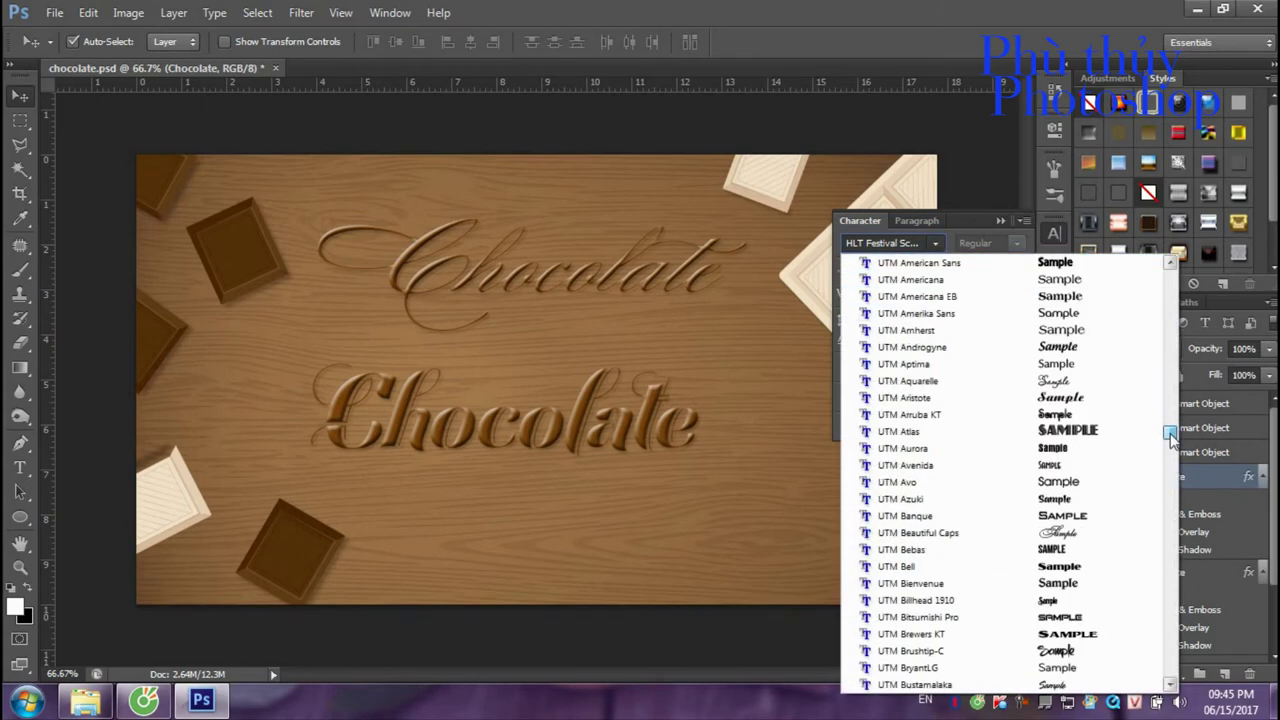
mouse_move(1172, 438)
mouse_down()
mouse_move(1170, 484)
mouse_move(1152, 324)
mouse_up()
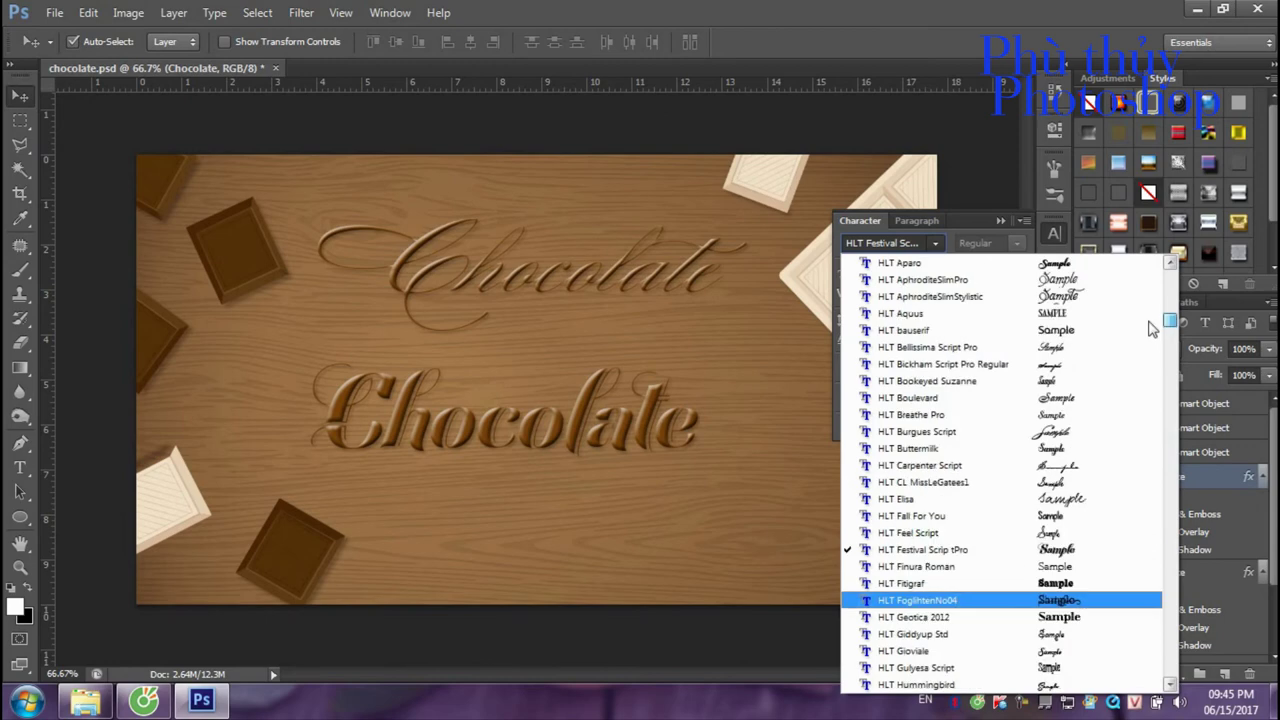
scroll(1152, 324, up, 2)
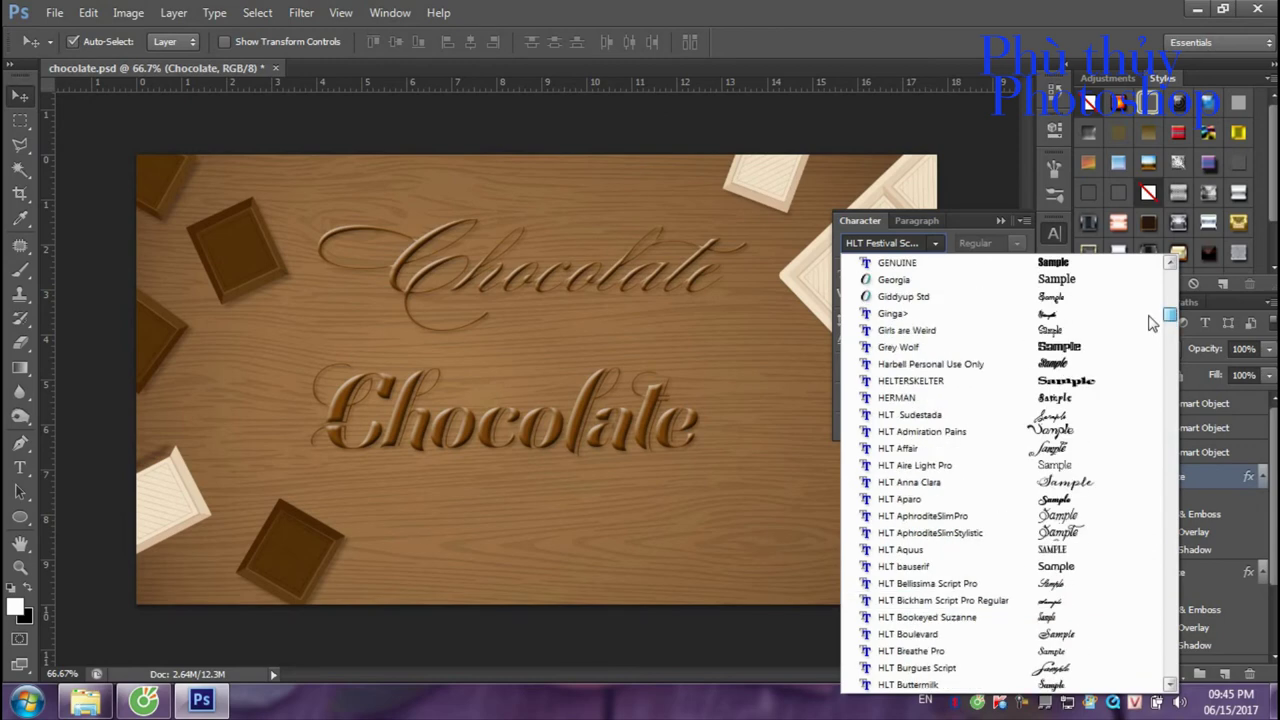
click(1070, 499)
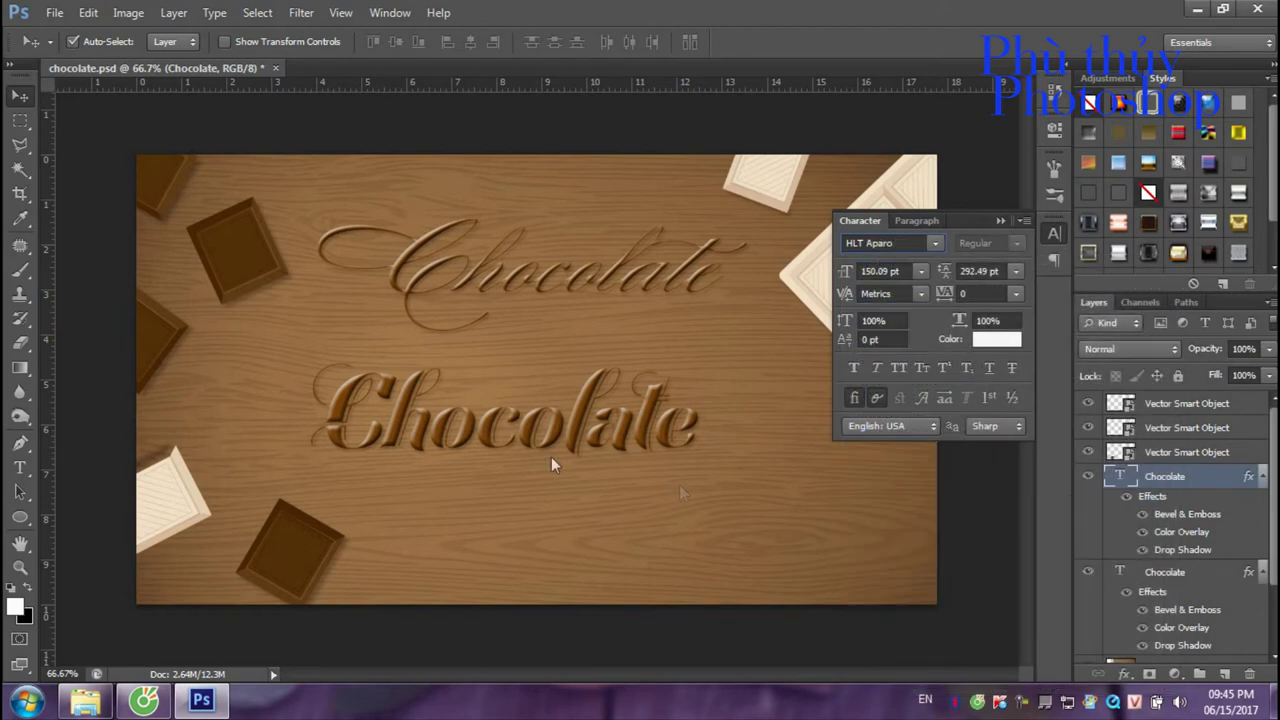
drag(534, 437, 564, 422)
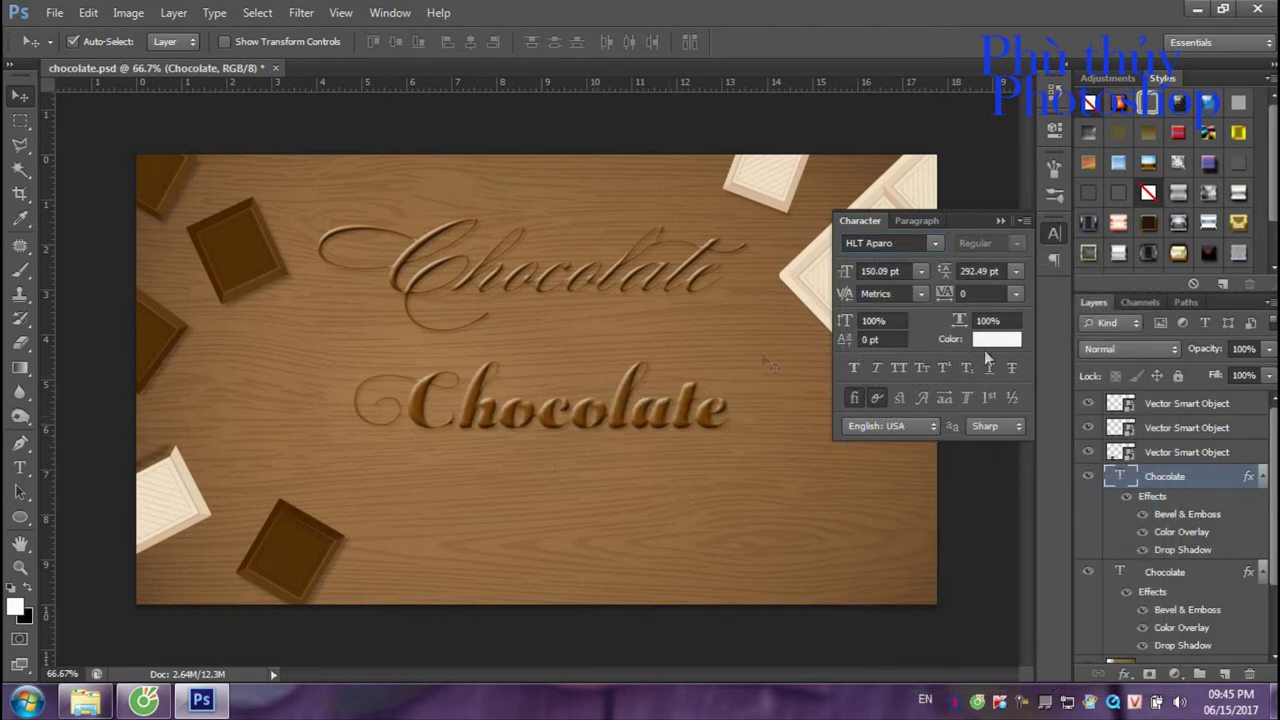
Change the lower word's Color Overlay to a darker brown, #652e06.
double_click(1158, 498)
drag(688, 86, 876, 216)
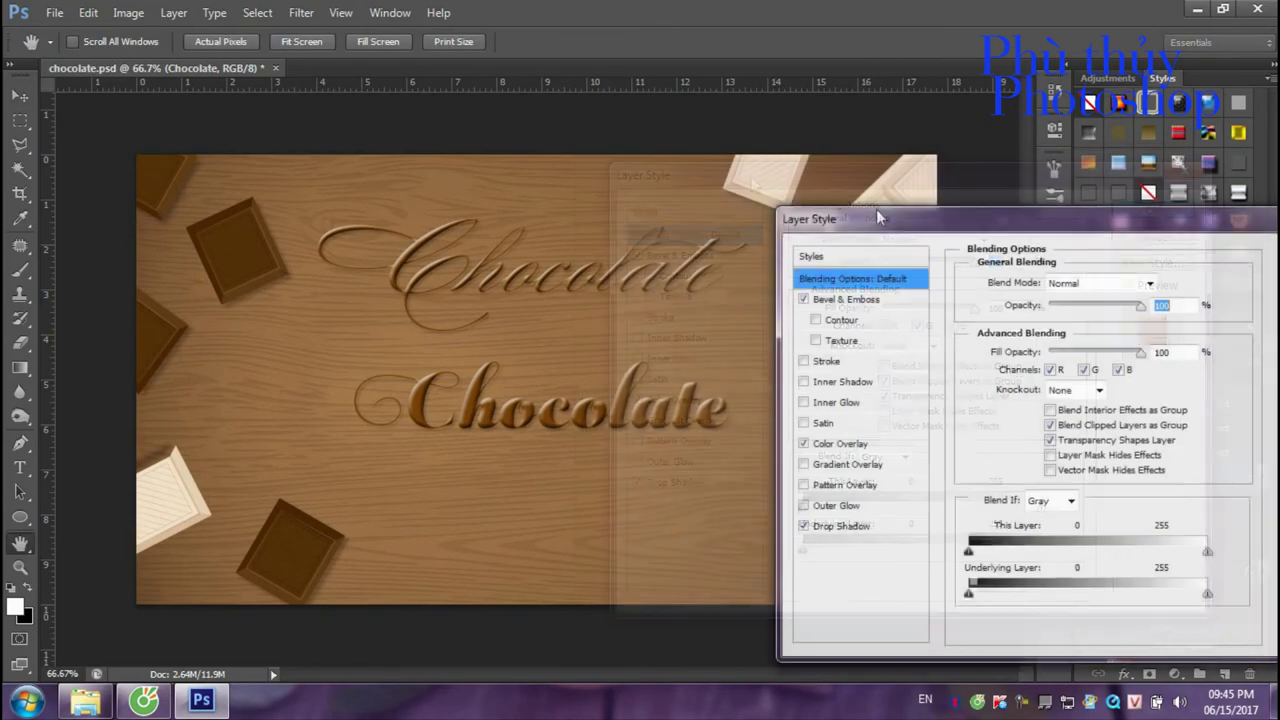
click(835, 447)
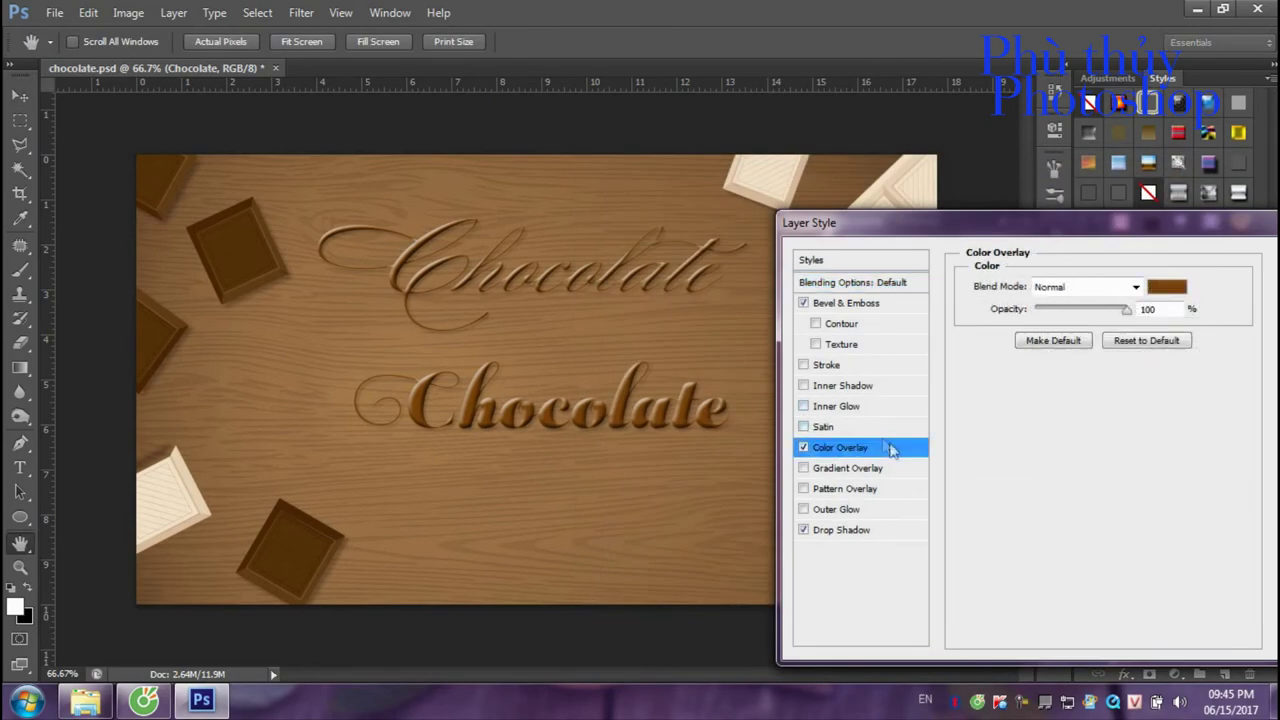
click(1160, 292)
mouse_move(1072, 455)
mouse_down()
mouse_move(1075, 490)
mouse_move(1075, 389)
mouse_up()
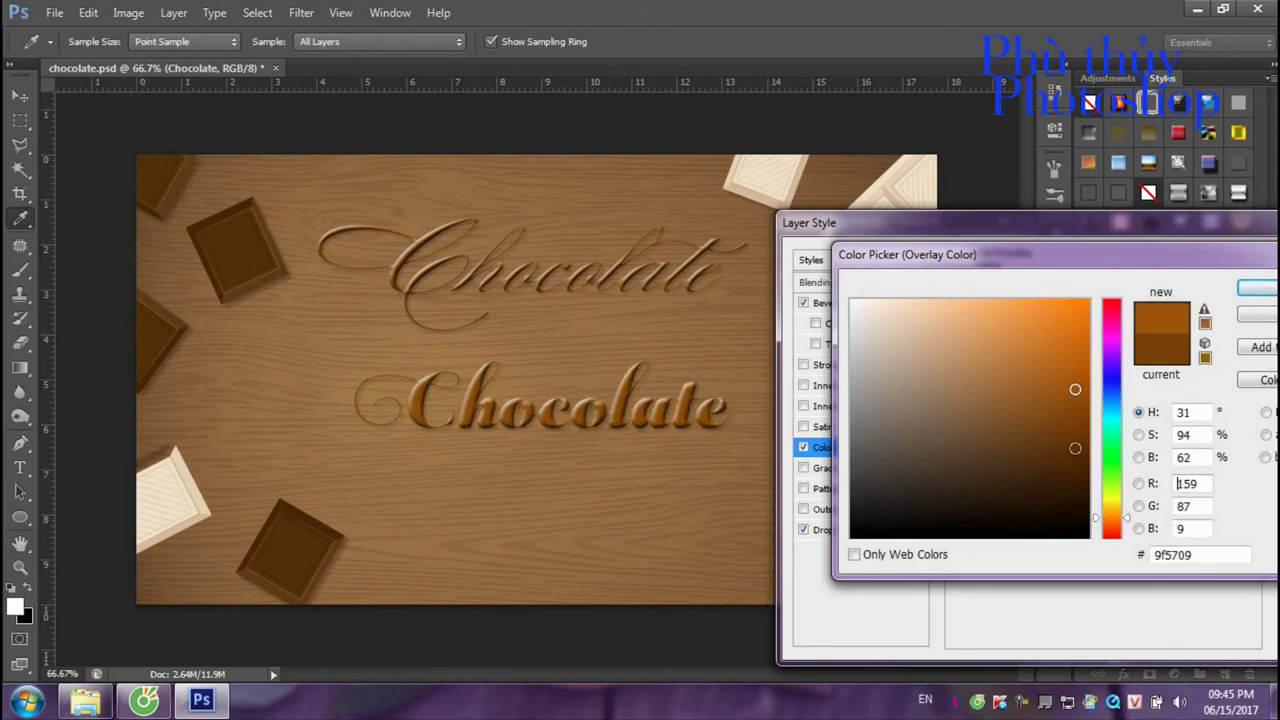
drag(1106, 497, 1113, 528)
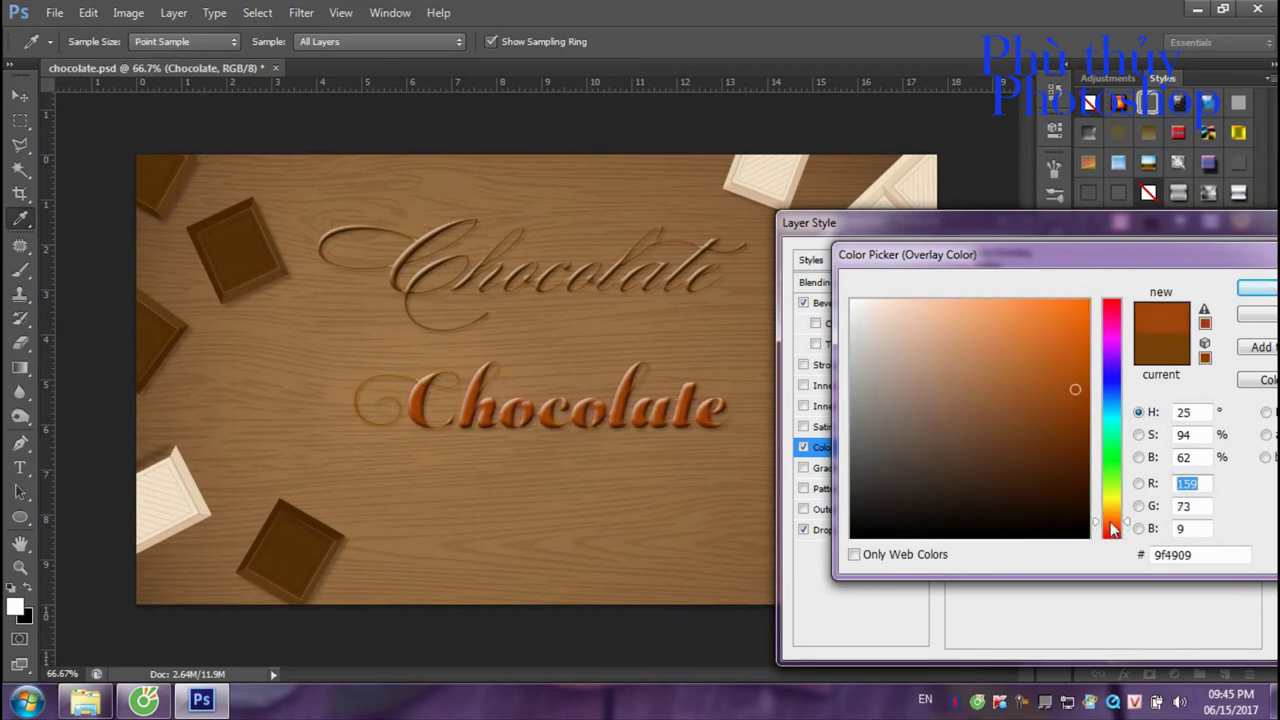
click(1037, 466)
click(1066, 457)
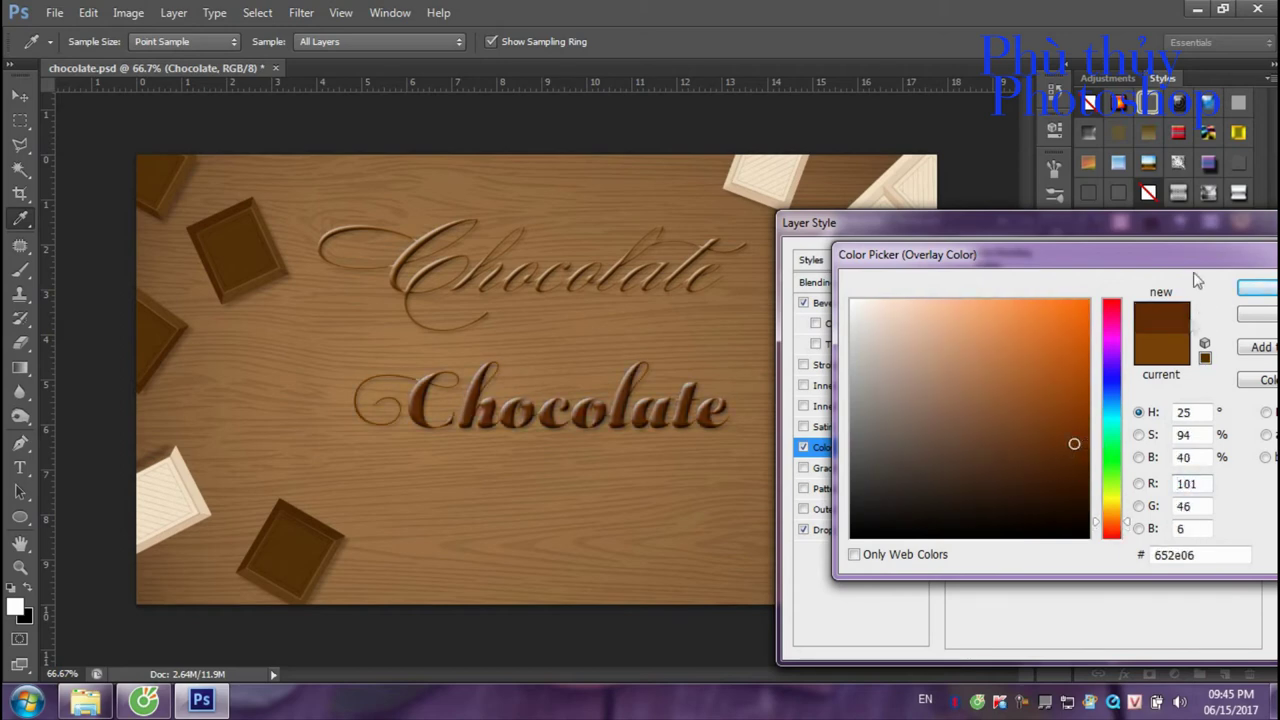
click(1250, 289)
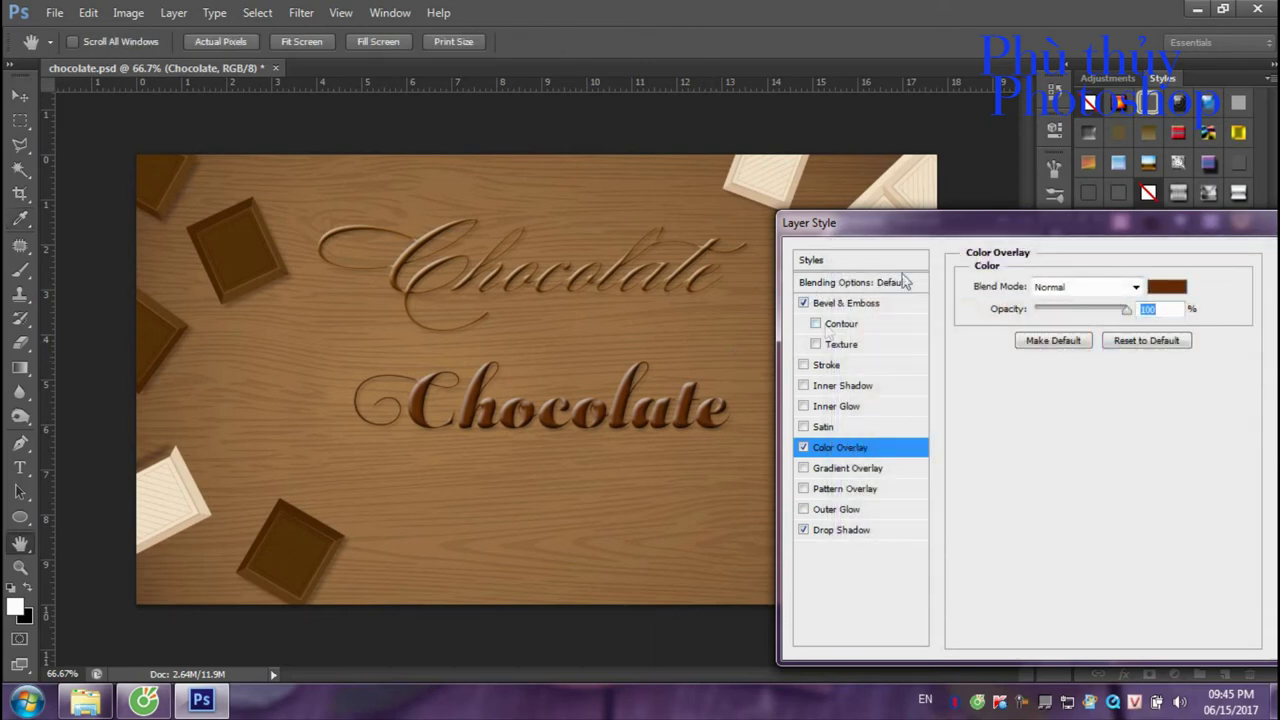
Reduce the lower word's bevel to 72% depth and 6 px, adjusting highlight opacity.
drag(905, 222, 836, 273)
click(779, 354)
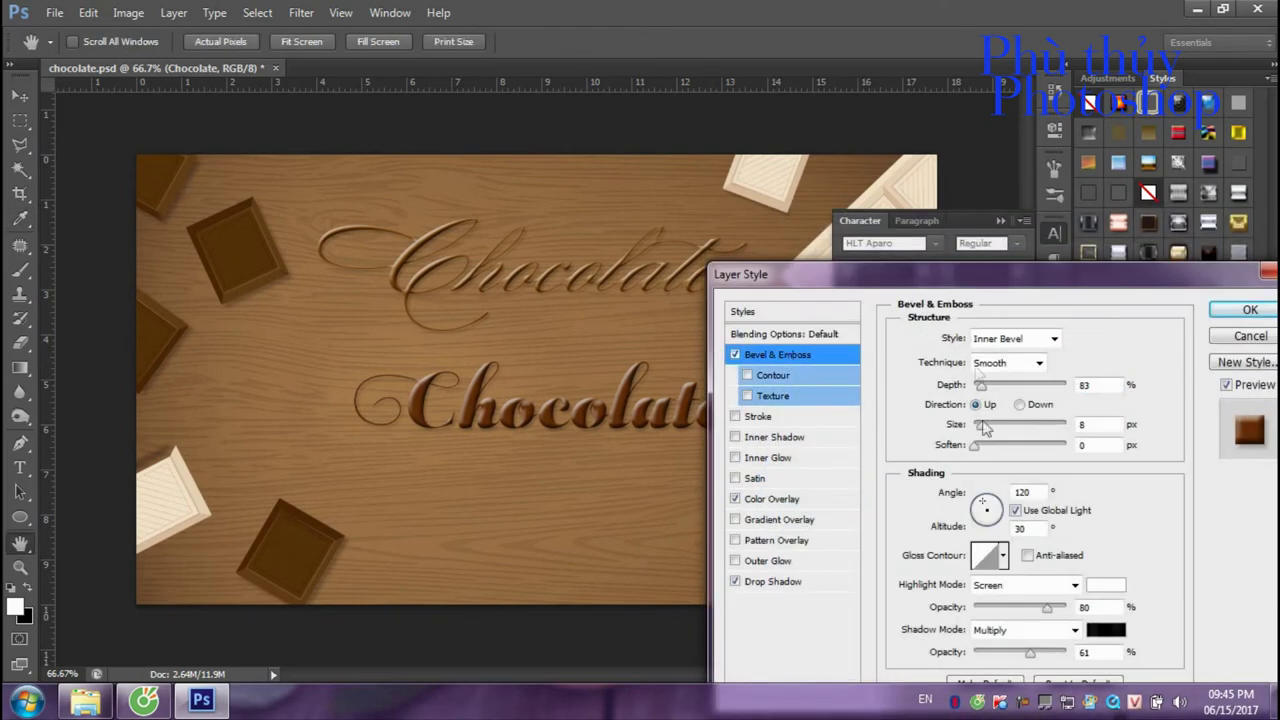
drag(988, 395, 981, 452)
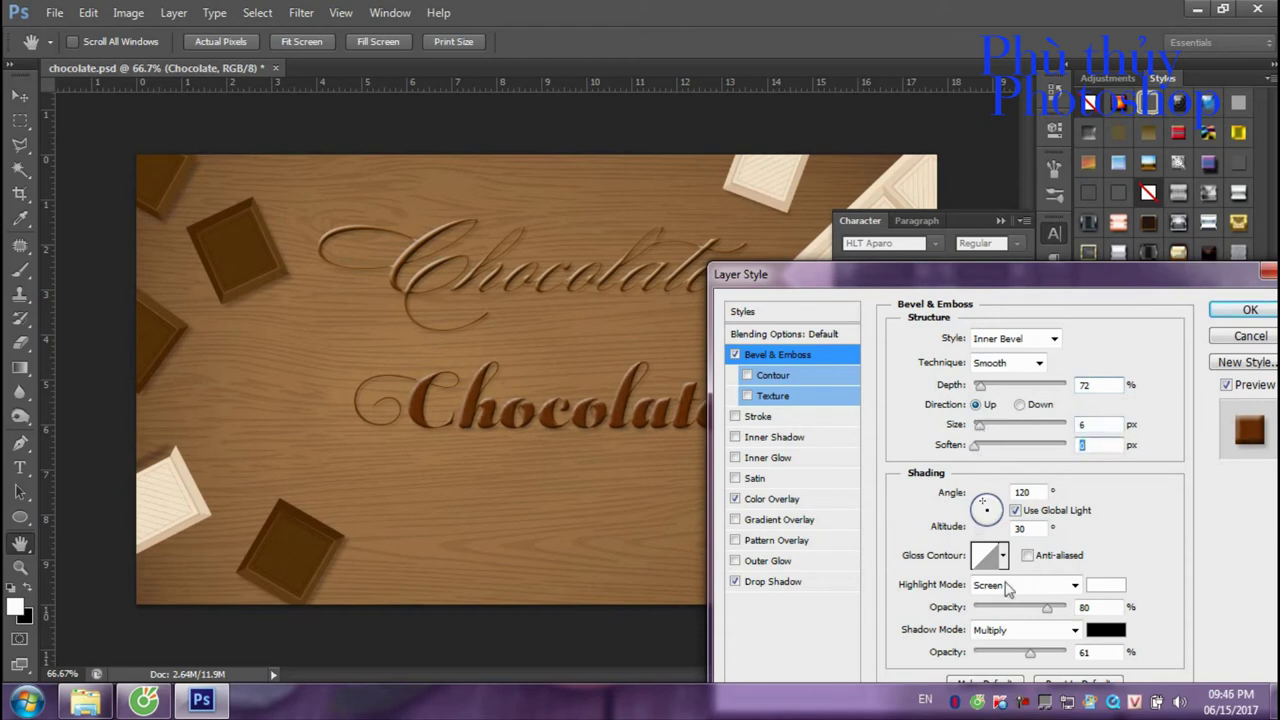
mouse_move(1047, 607)
mouse_down()
mouse_move(1016, 610)
mouse_move(1086, 613)
mouse_move(1055, 618)
mouse_move(1011, 660)
mouse_up()
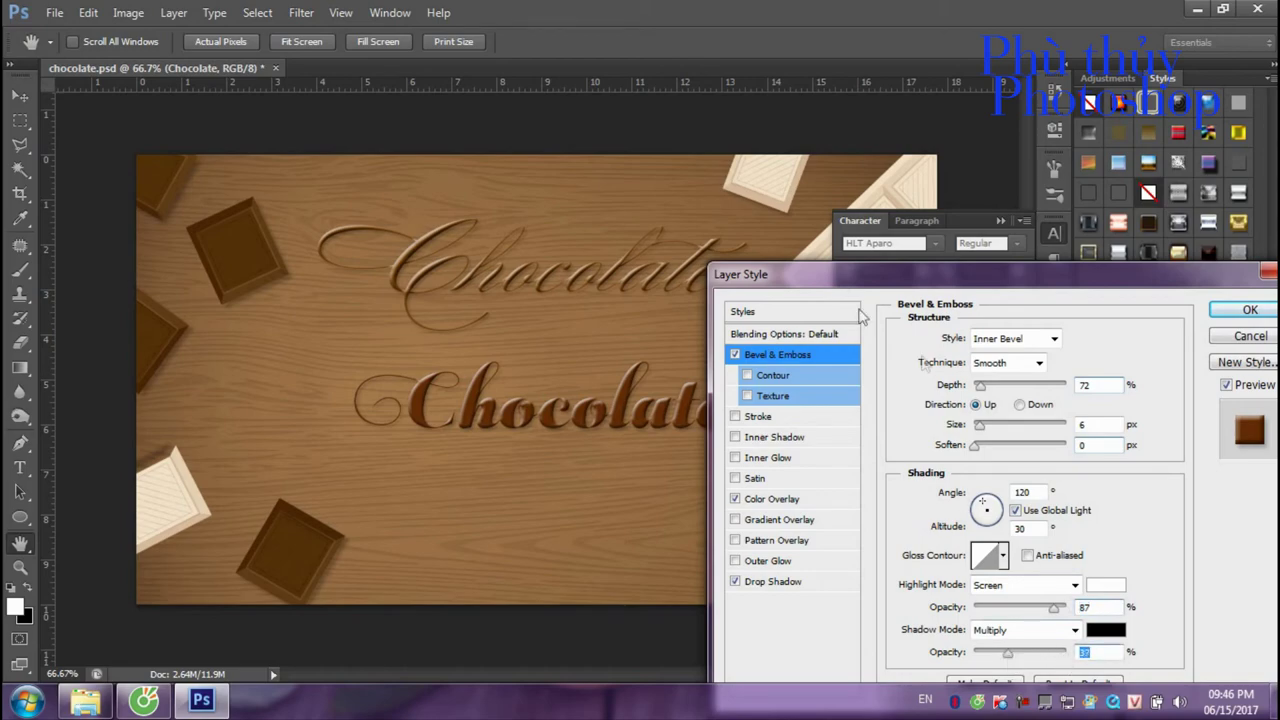
Set the lower word's drop shadow opacity to 35% and review the colour overlay.
drag(840, 276, 846, 194)
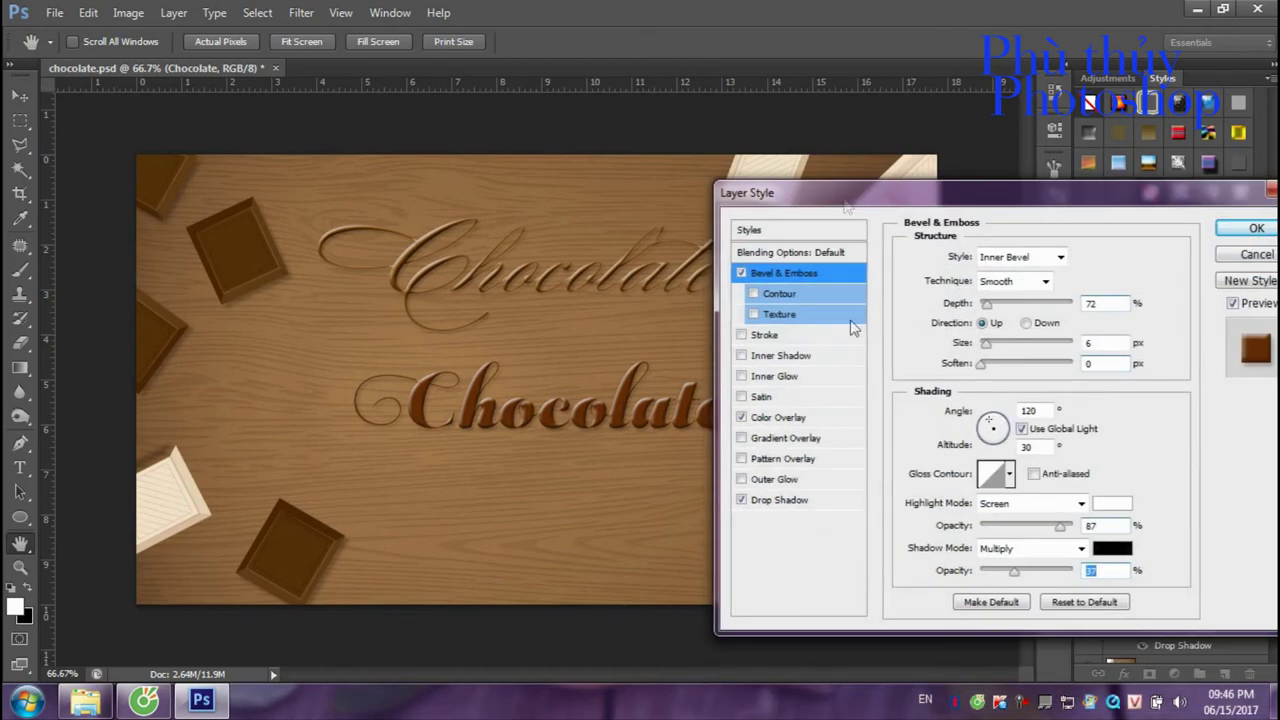
click(748, 500)
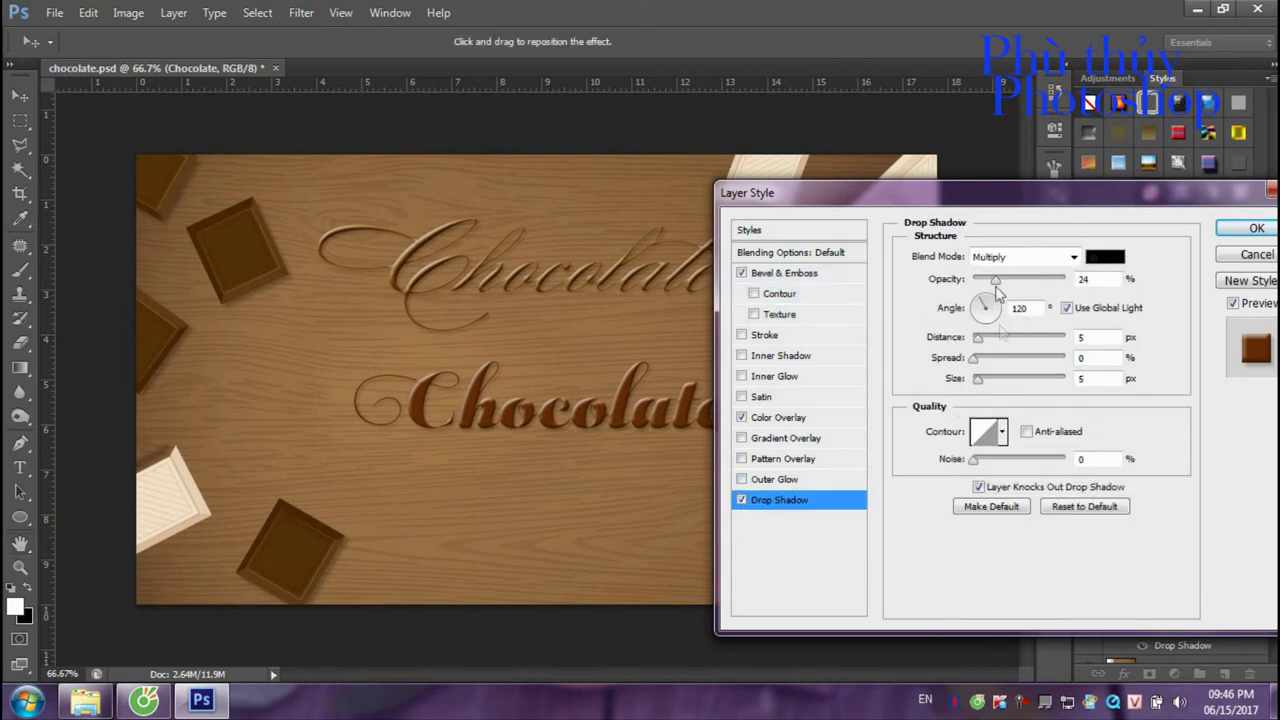
click(1000, 287)
drag(1000, 287, 1006, 283)
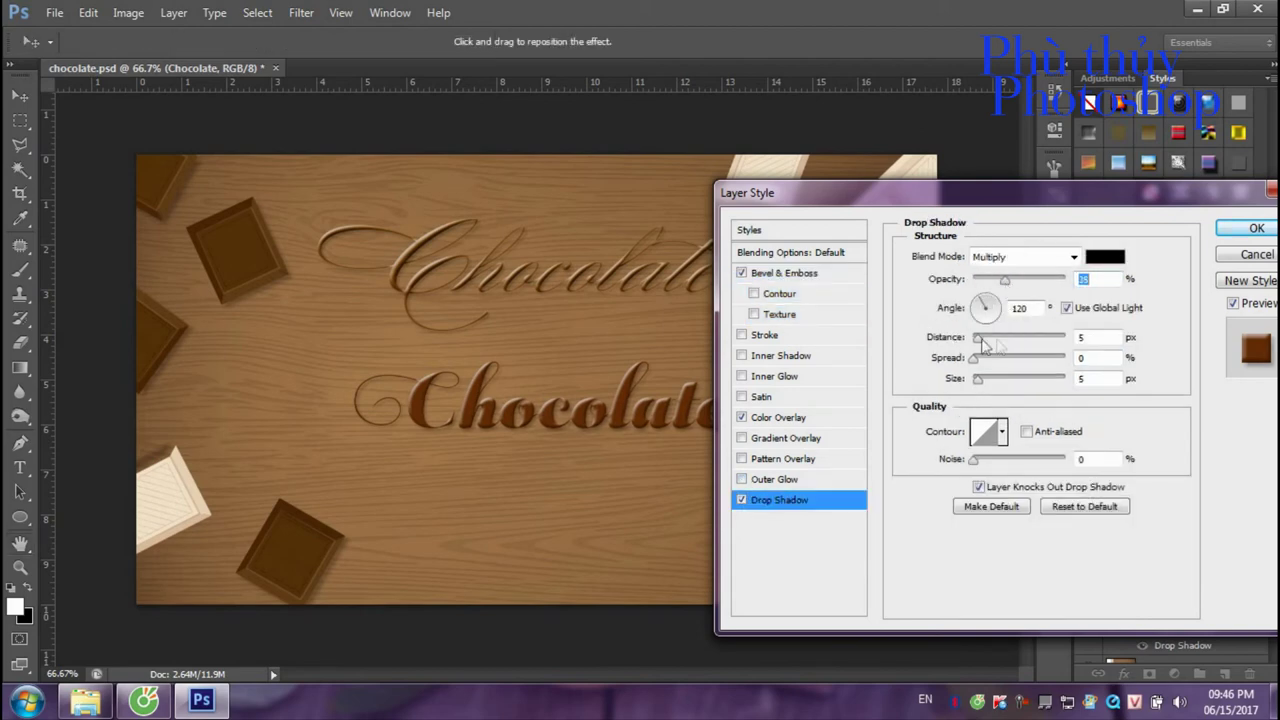
drag(979, 340, 983, 345)
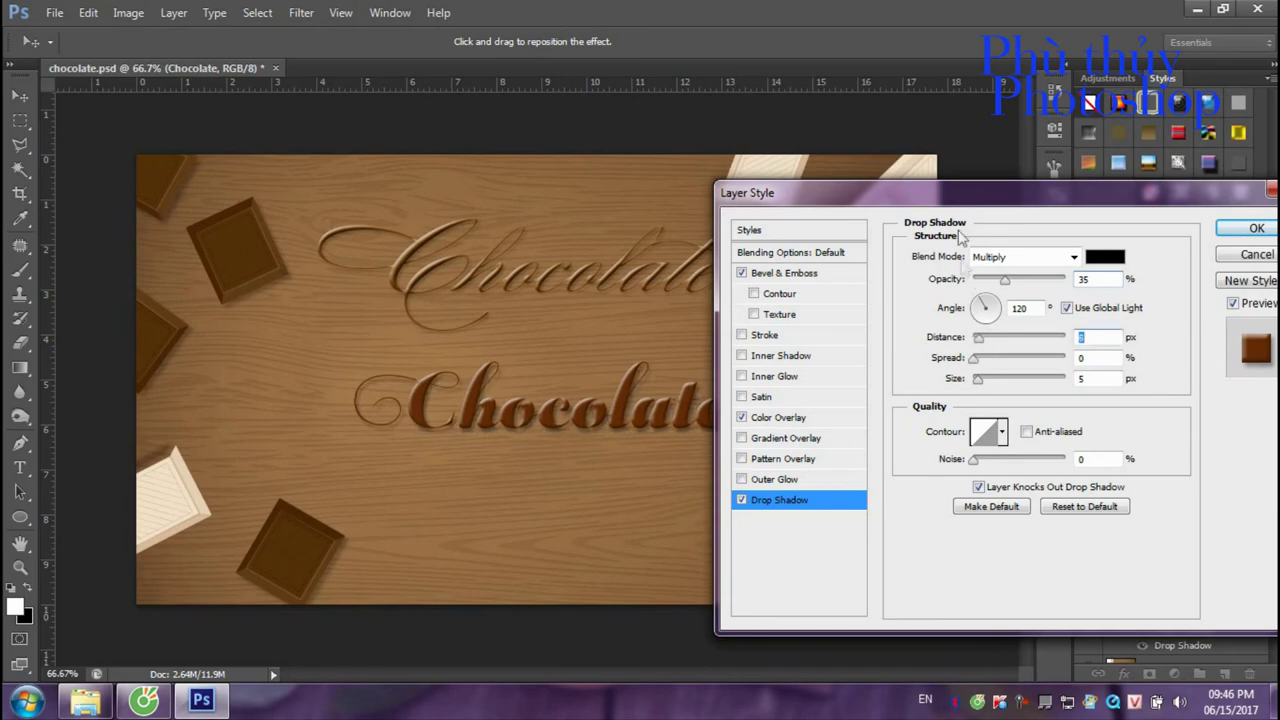
drag(982, 197, 724, 233)
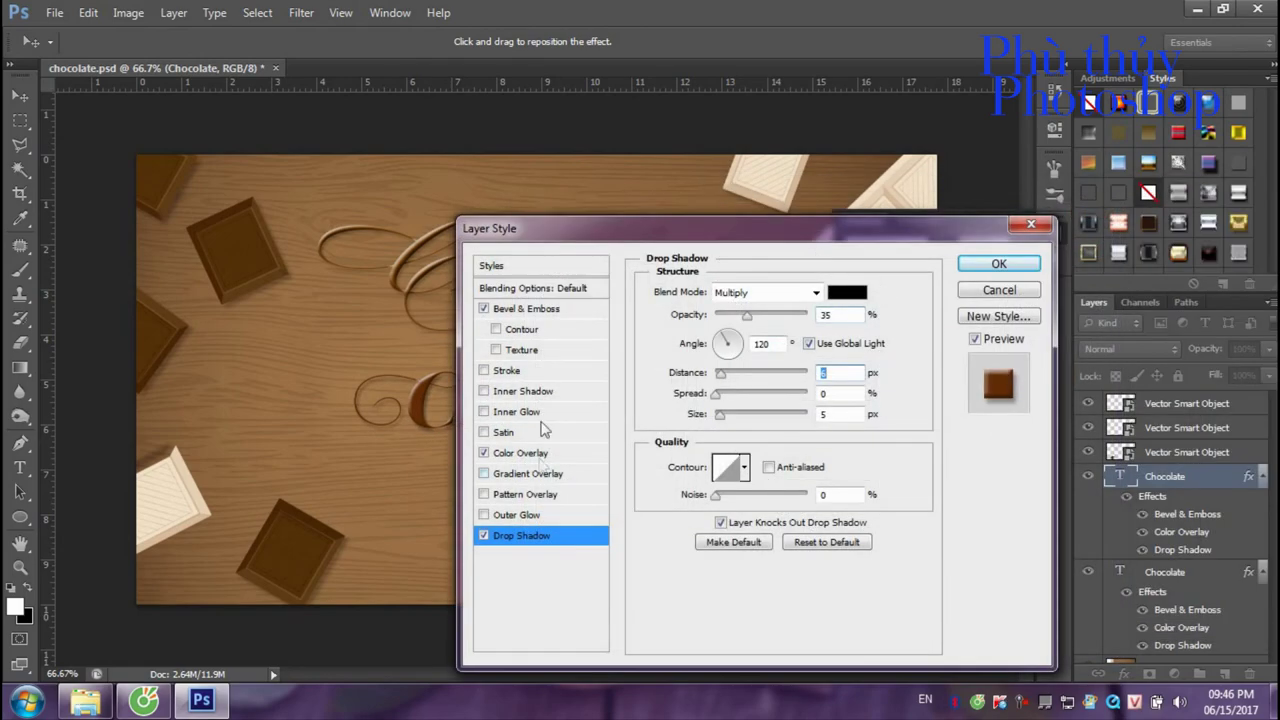
click(540, 453)
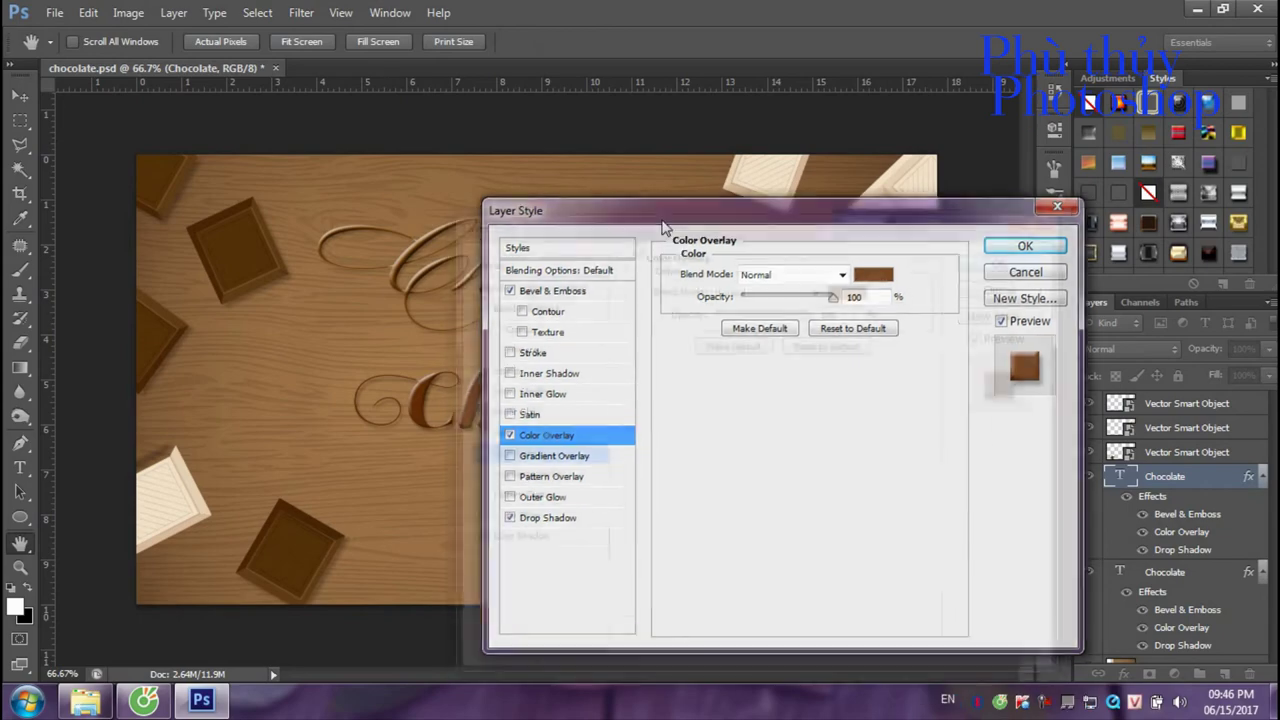
drag(640, 228, 820, 389)
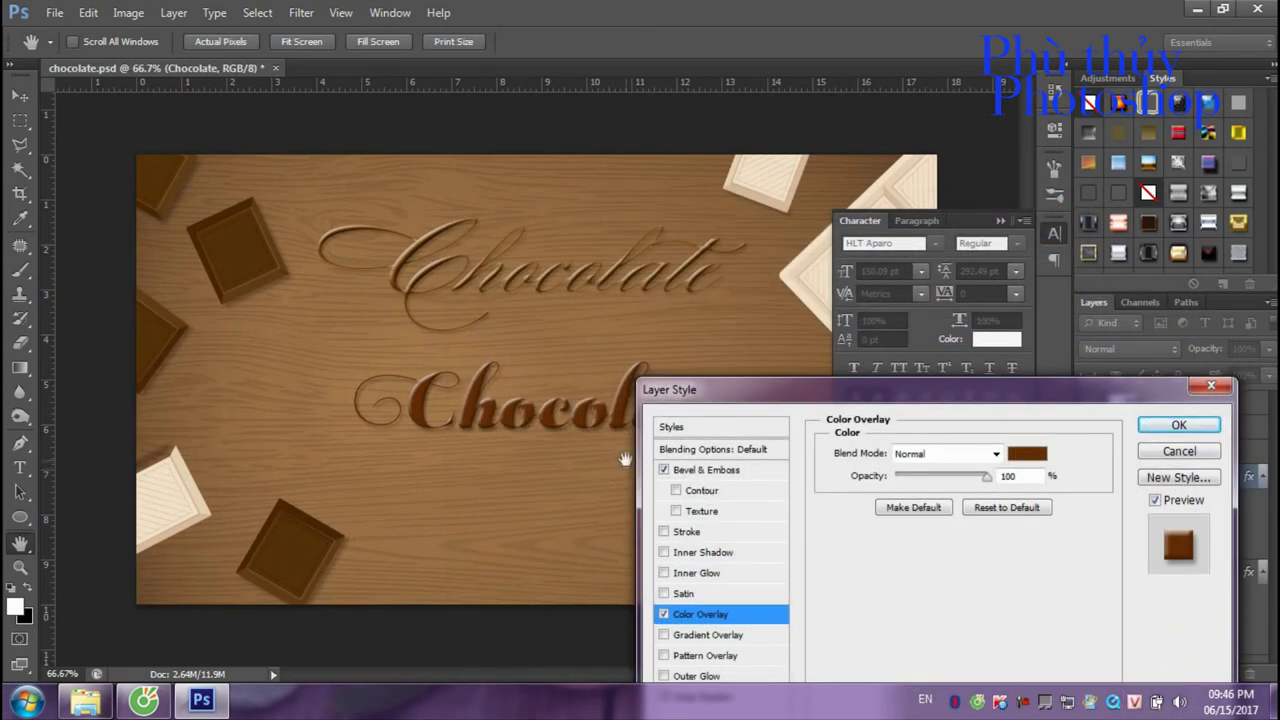
Apply the style, then try a dark brown overlay on the lower word before discarding it.
click(1179, 453)
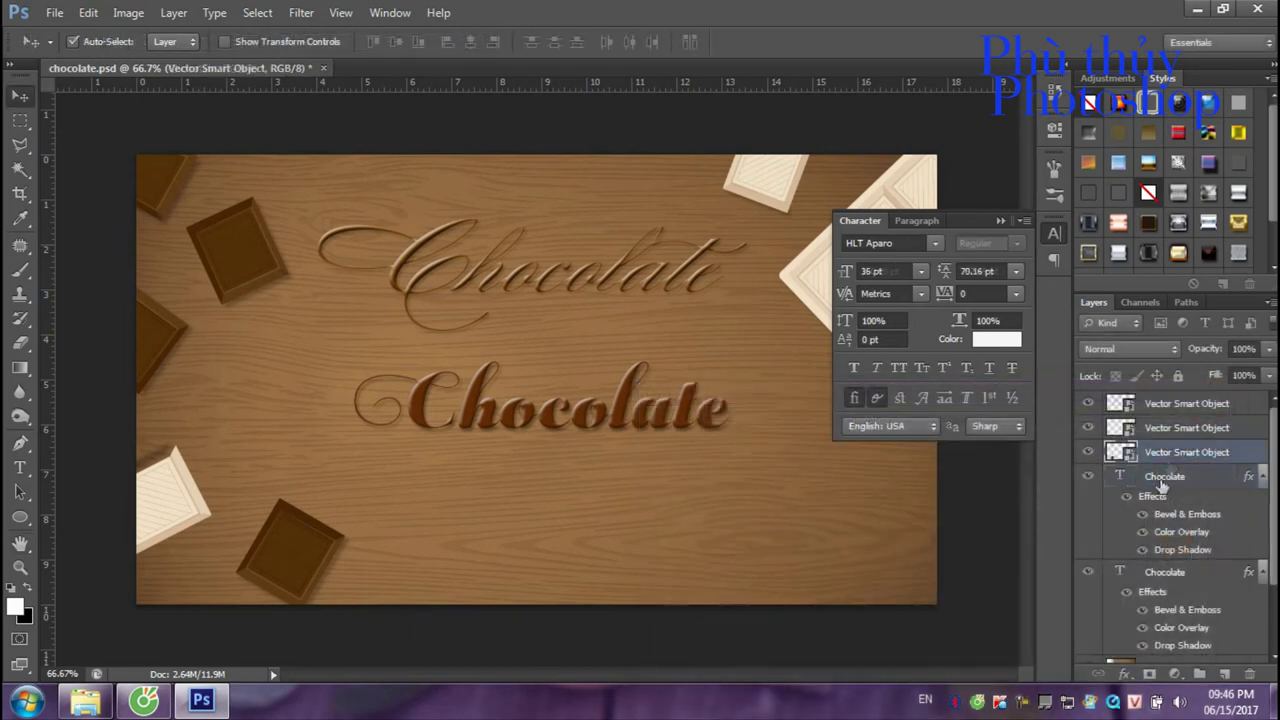
right_click(1181, 582)
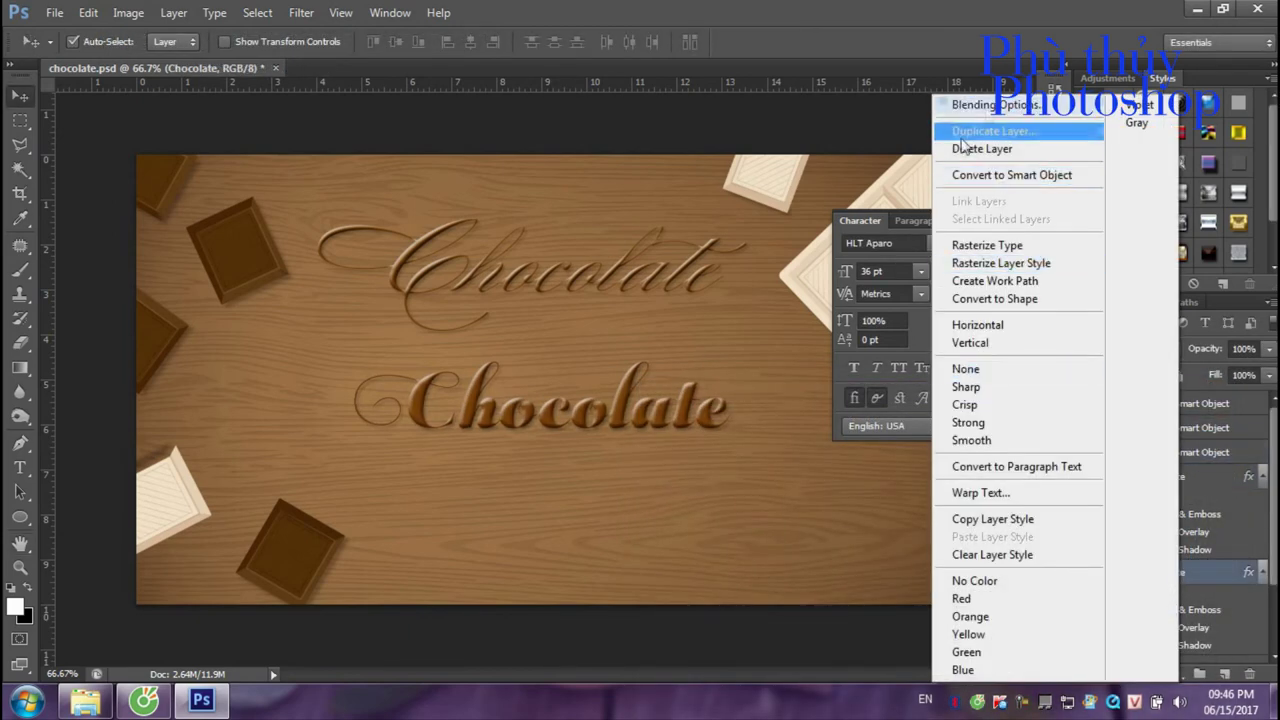
click(1236, 594)
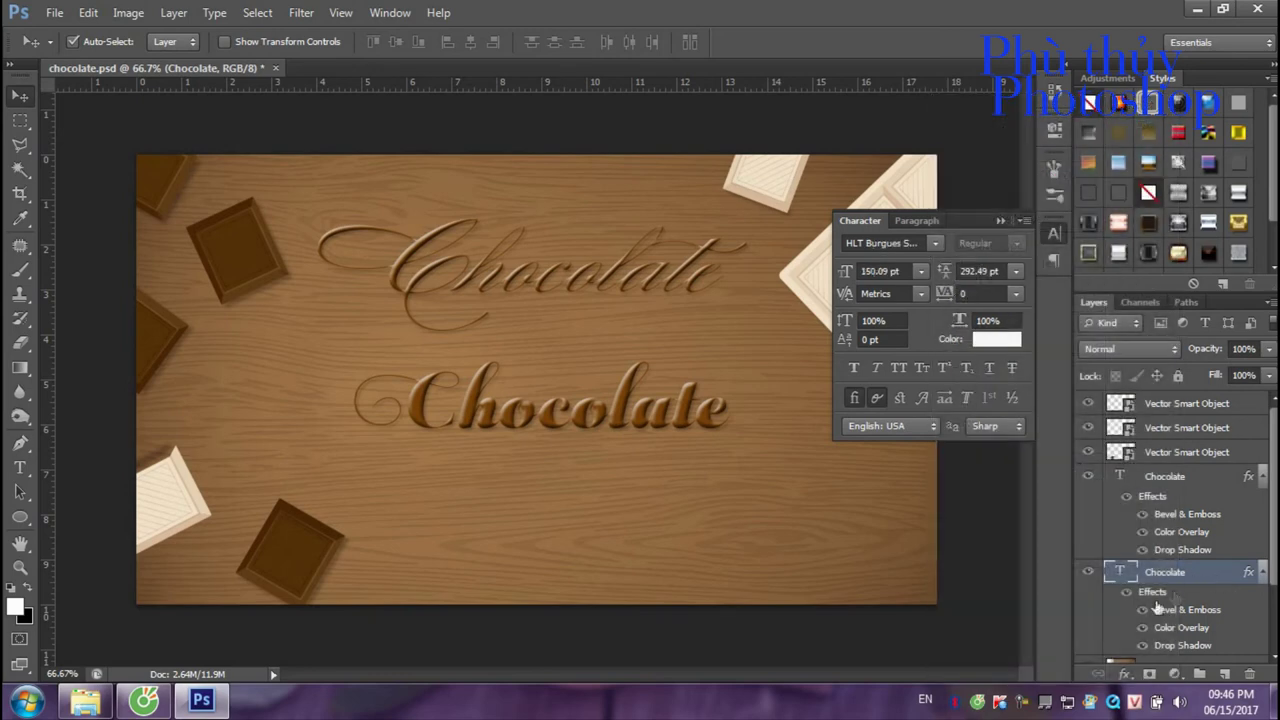
double_click(1153, 604)
click(706, 470)
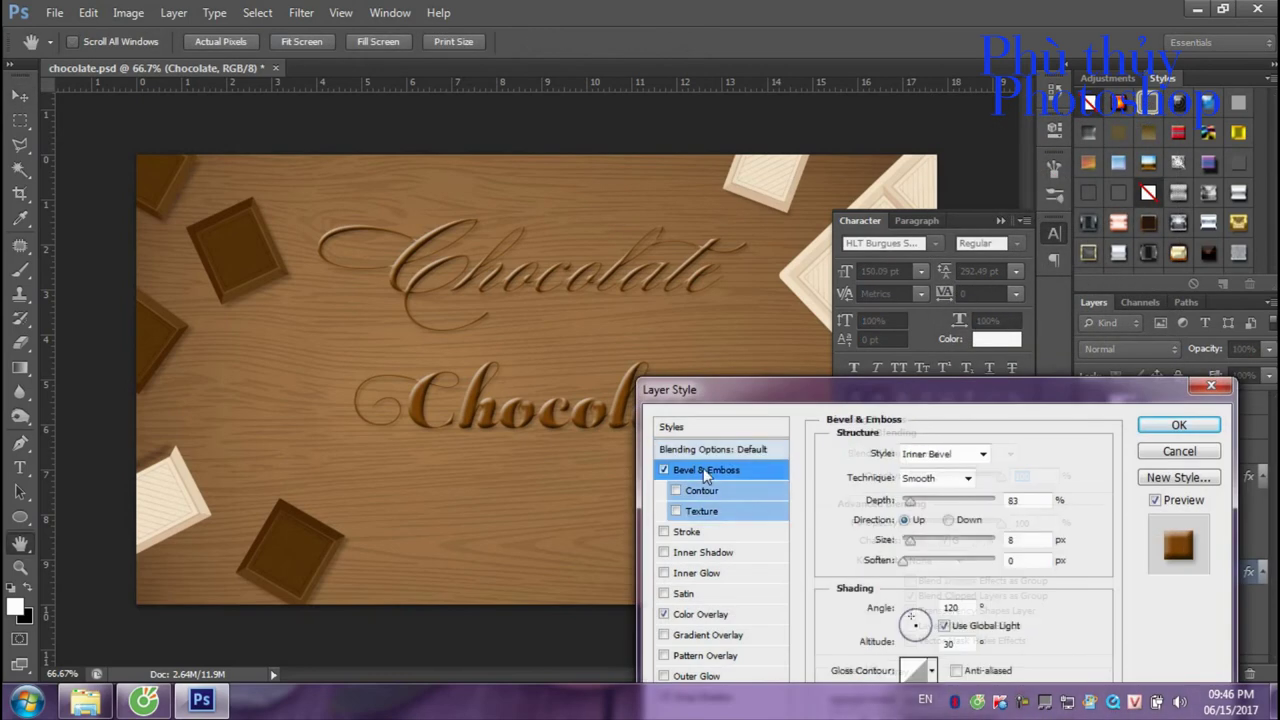
click(690, 615)
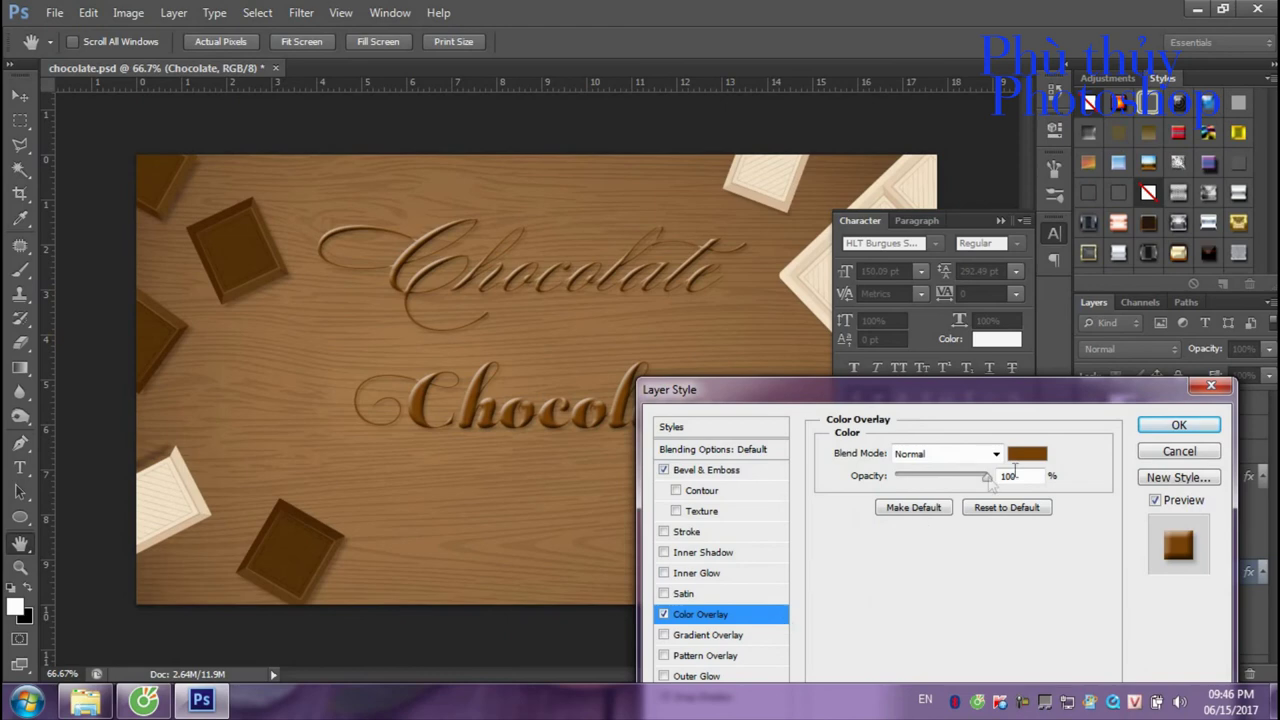
click(1032, 456)
click(1079, 467)
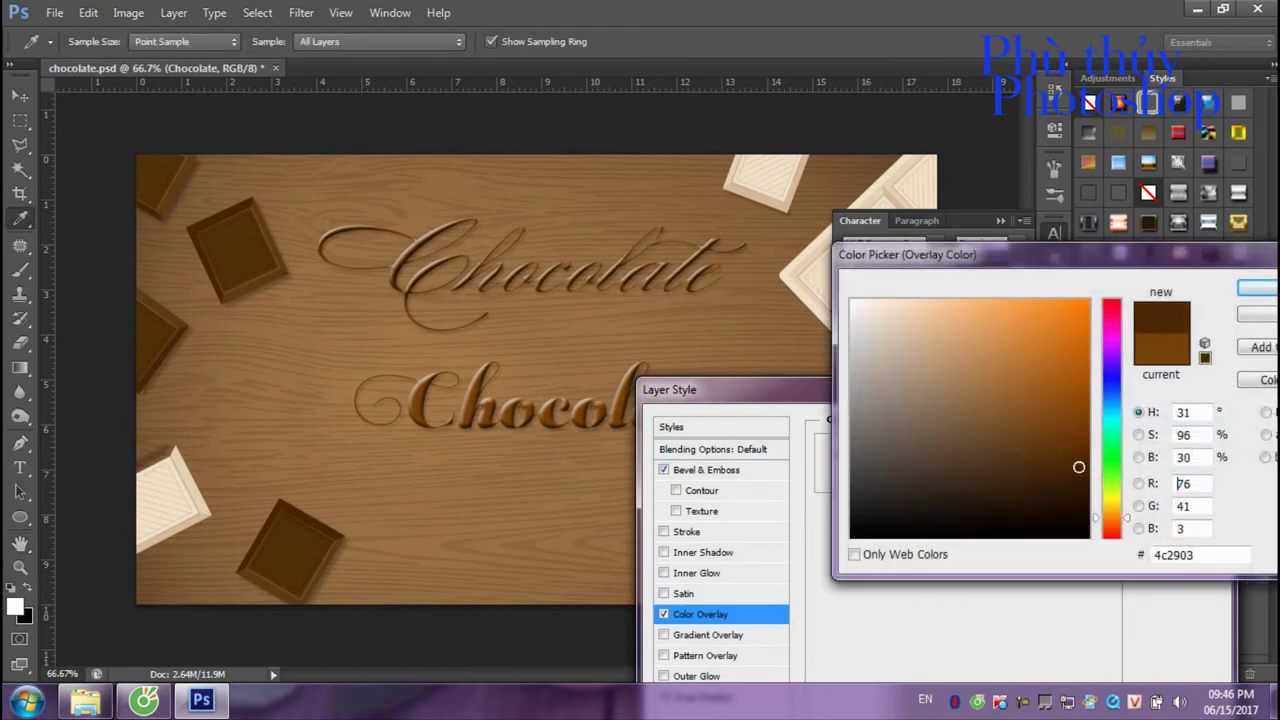
click(1071, 420)
click(1257, 288)
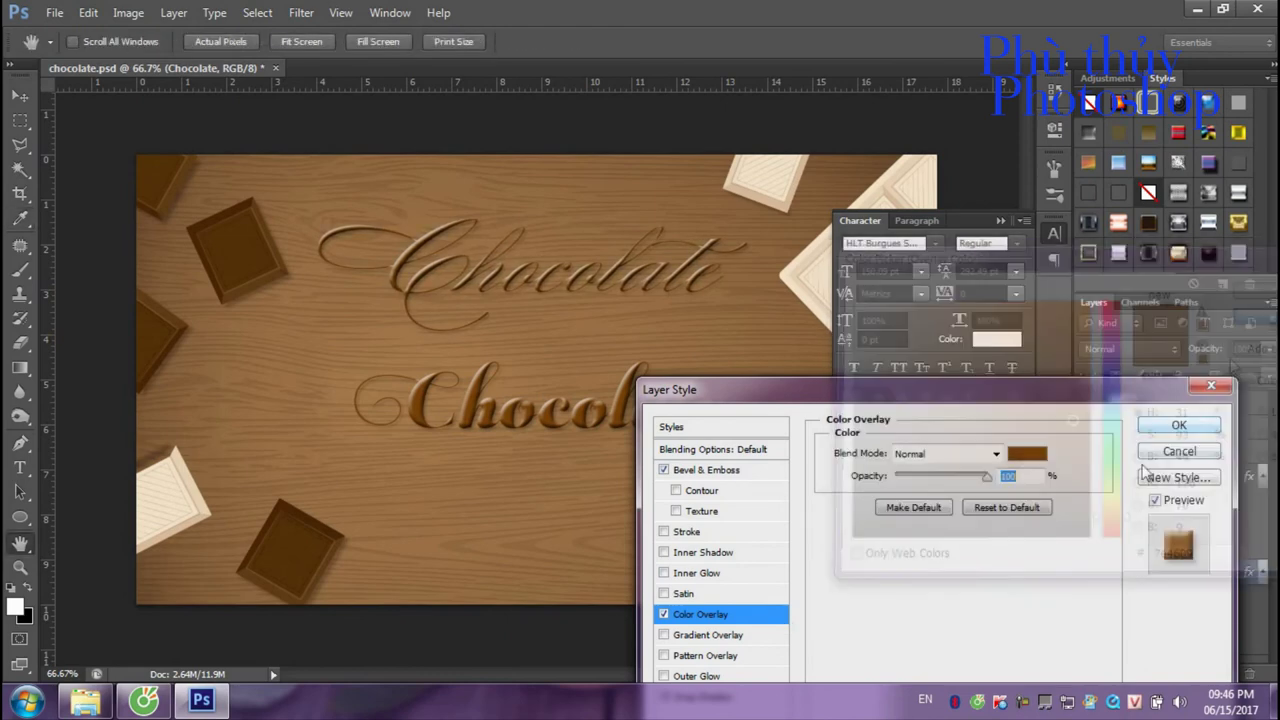
click(1176, 452)
Set the lower word's Color Overlay to very dark brown #361d02.
double_click(1140, 476)
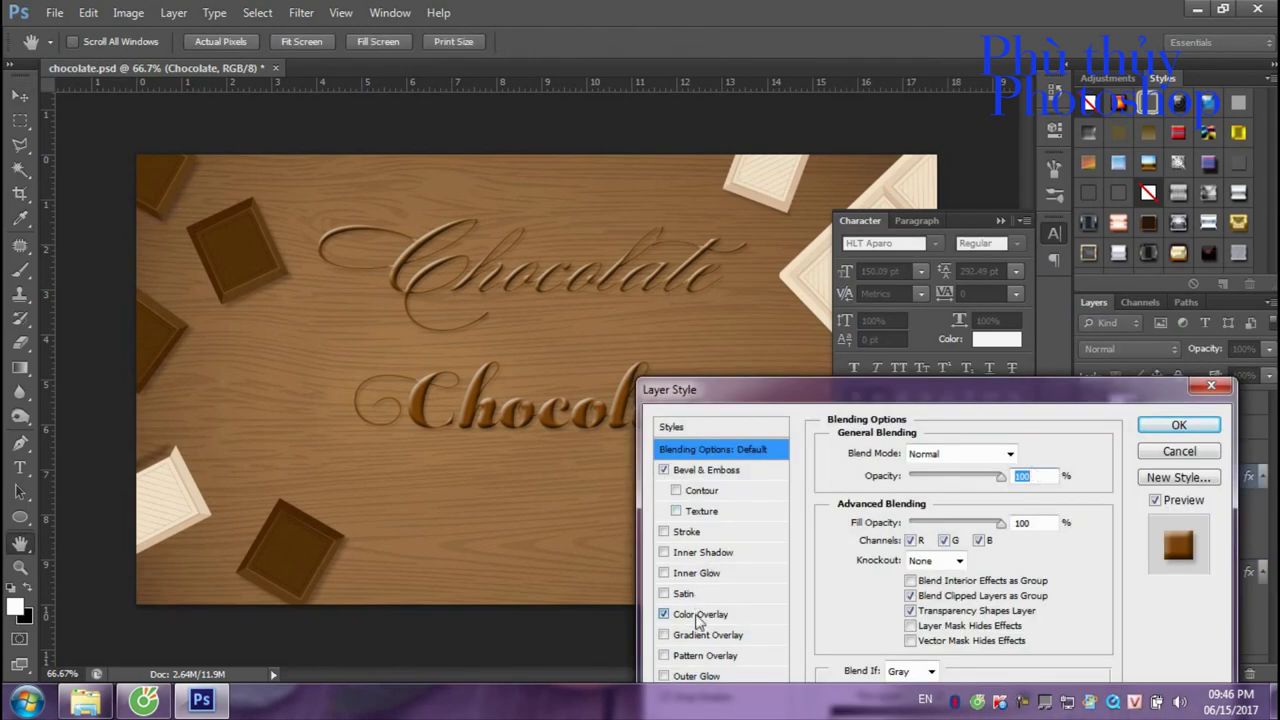
click(700, 614)
click(1027, 453)
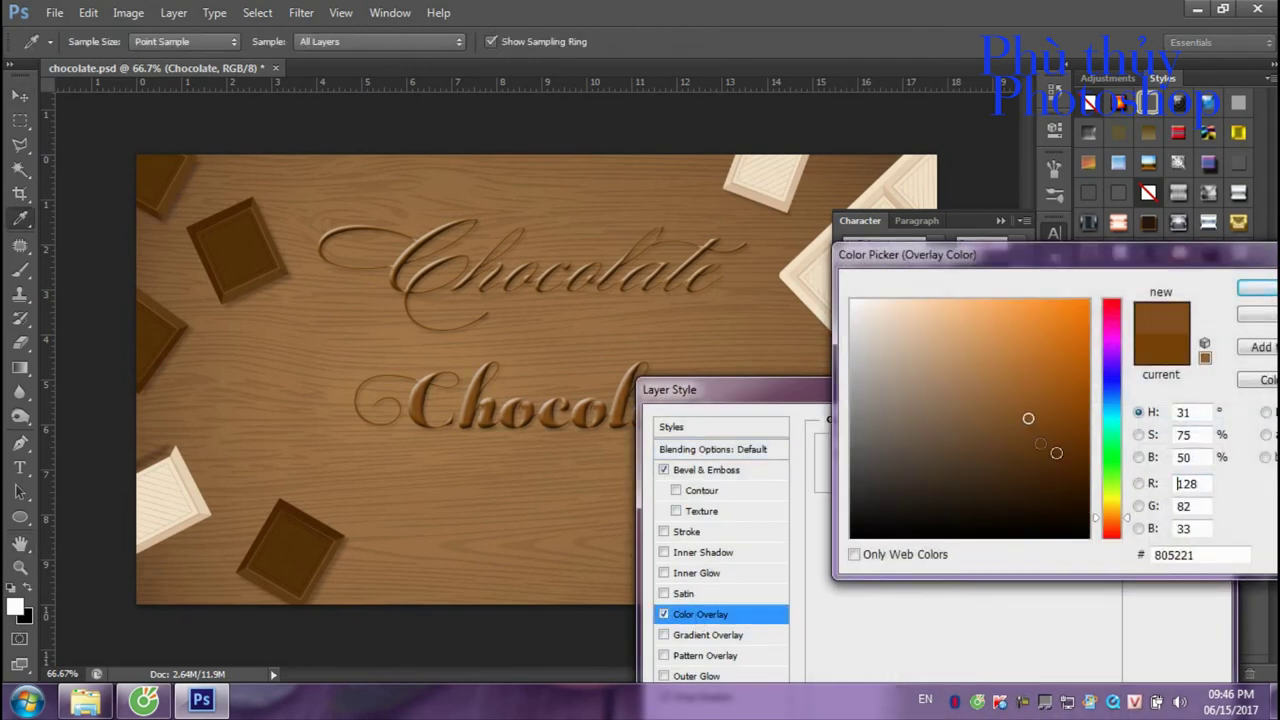
drag(1057, 454, 1075, 469)
click(1045, 477)
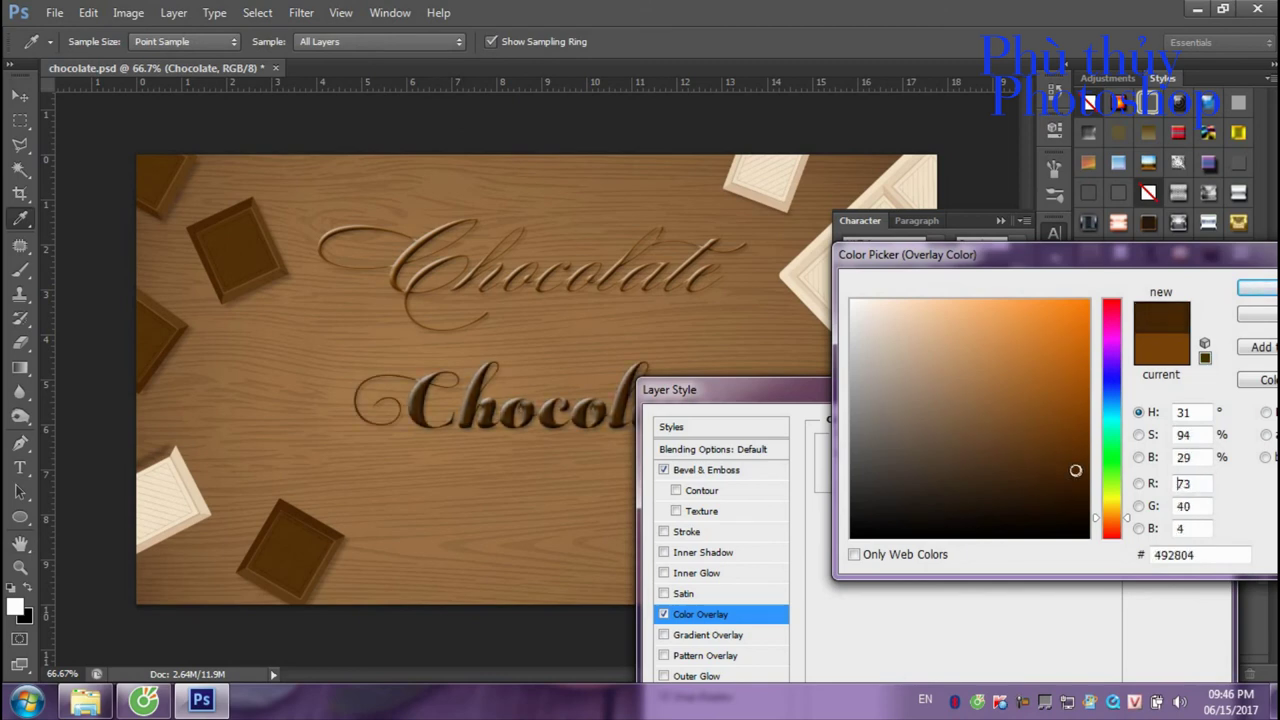
click(1078, 487)
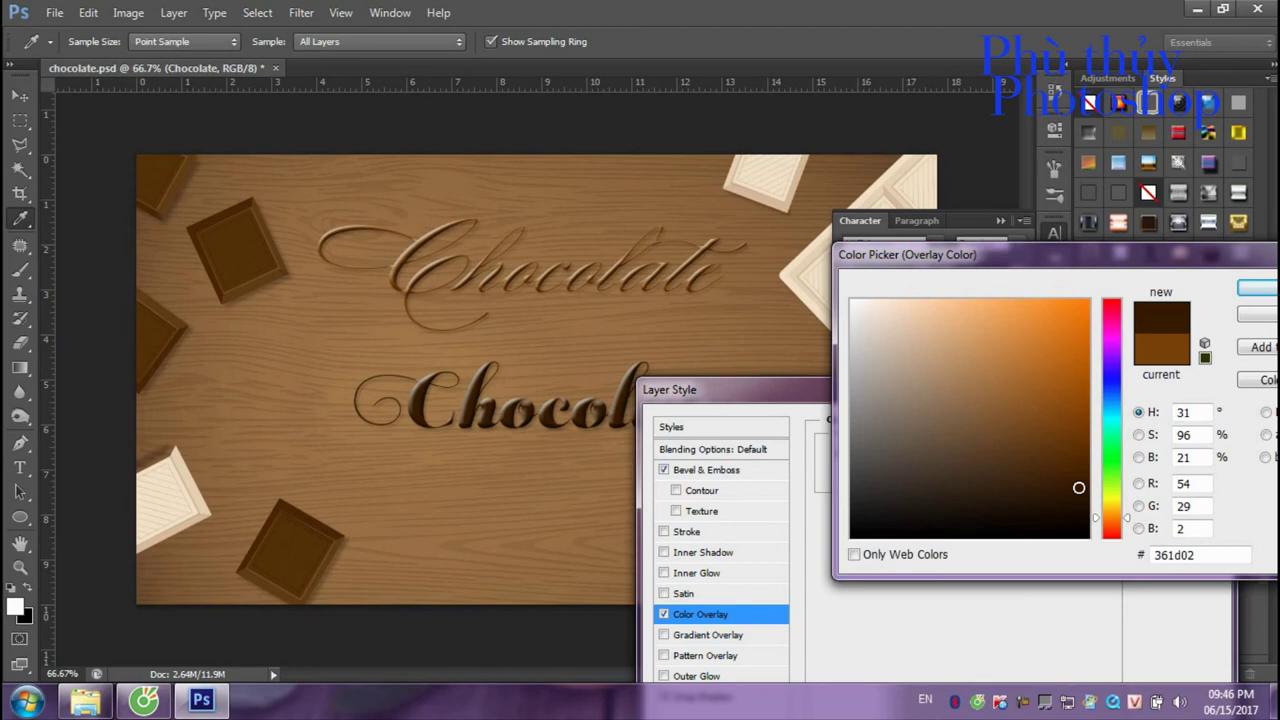
click(1079, 487)
click(1250, 288)
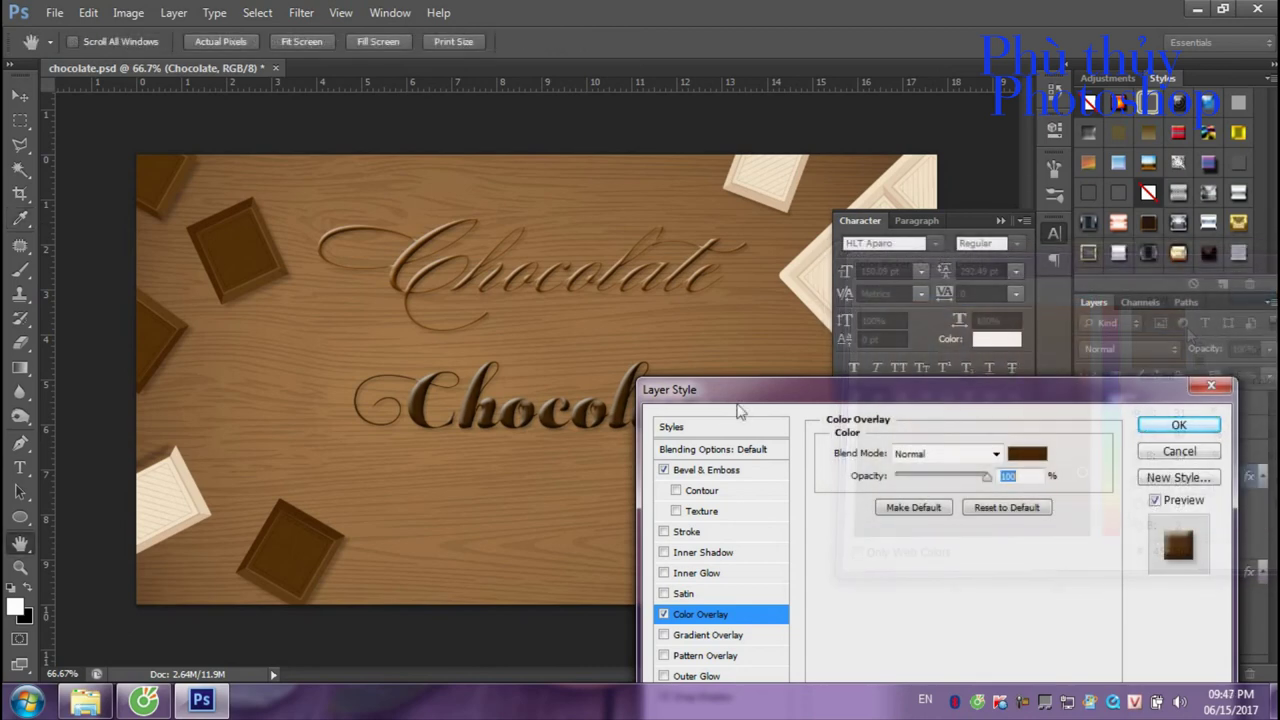
drag(737, 404, 859, 308)
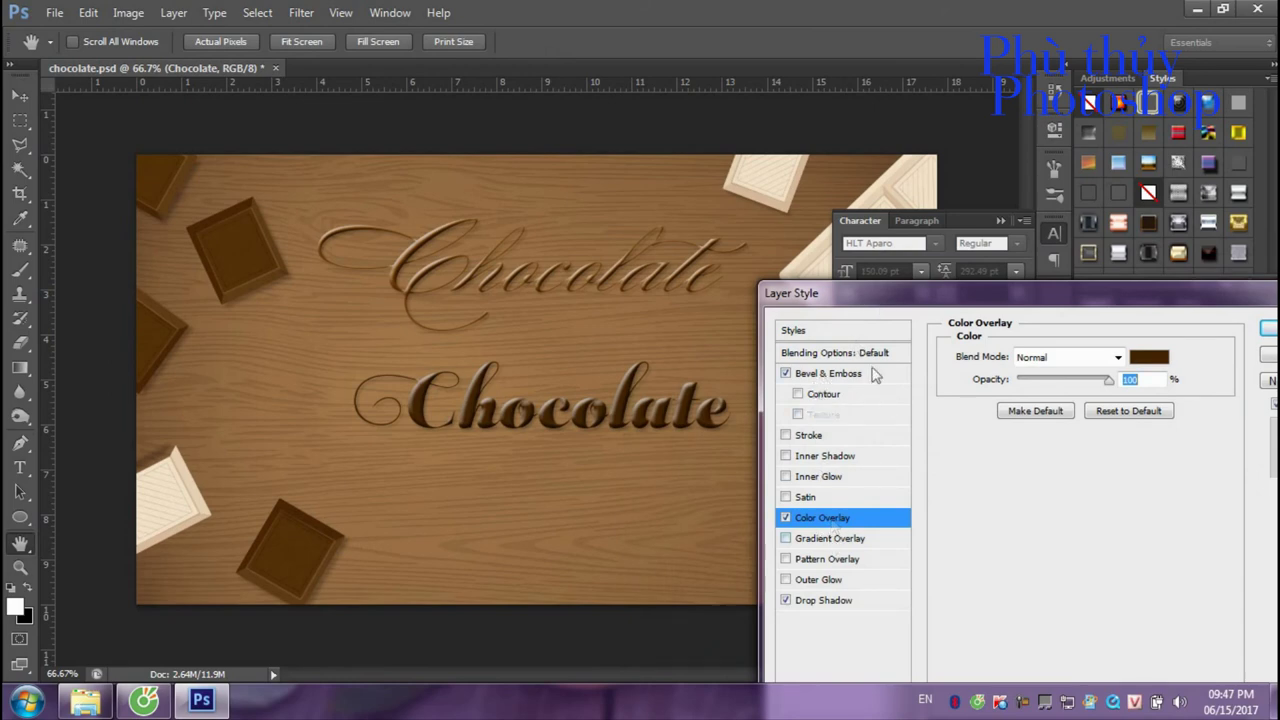
Turn on Contour and Texture for the bevel and choose the bubbly texture pattern.
click(822, 398)
click(814, 416)
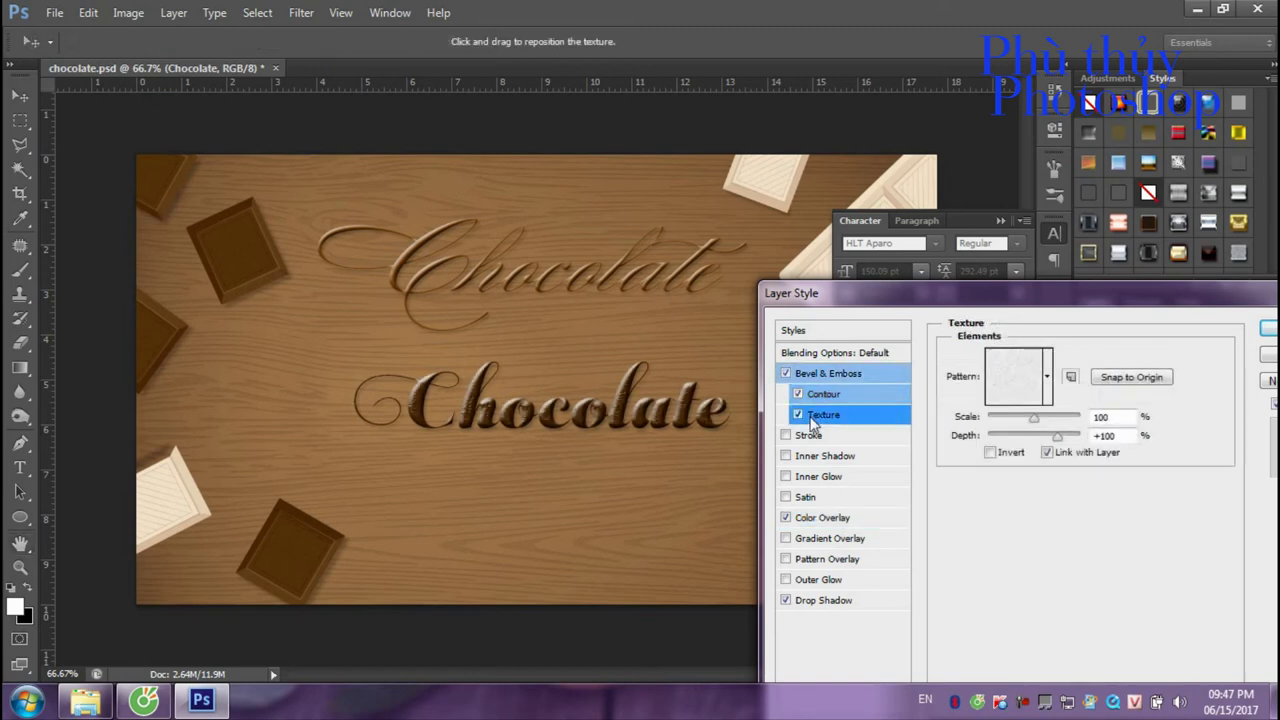
click(1046, 398)
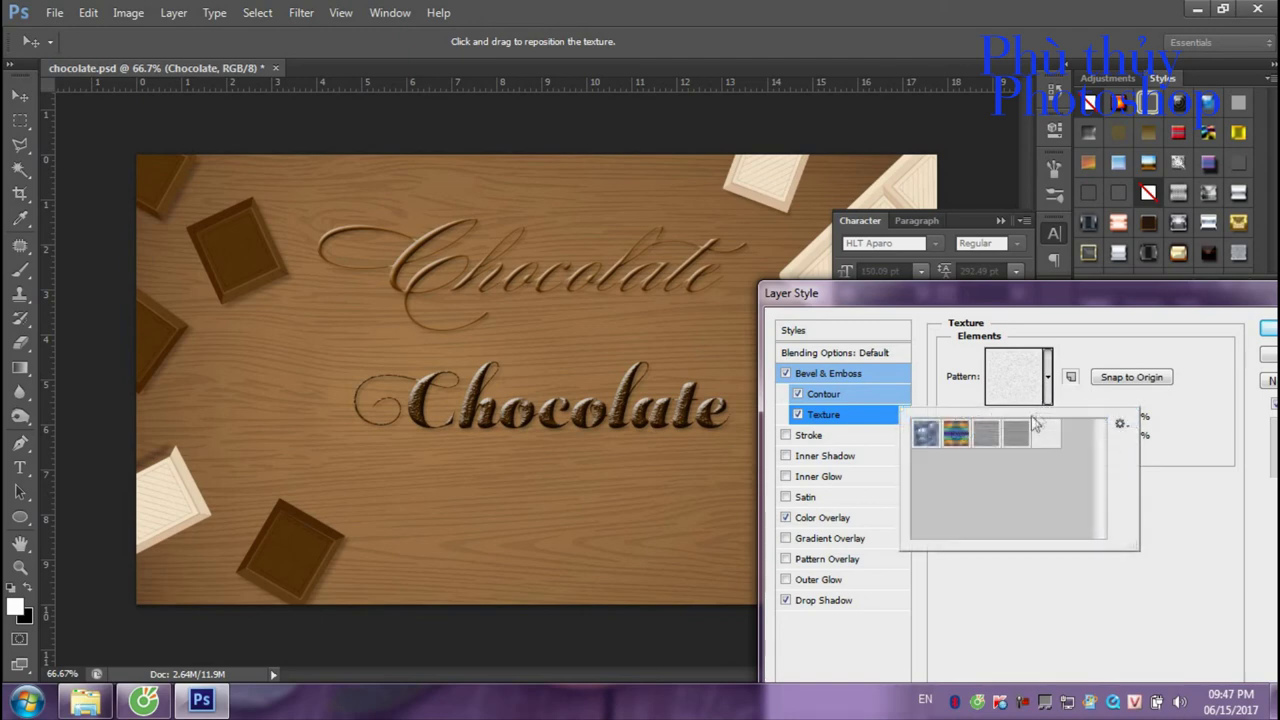
click(983, 437)
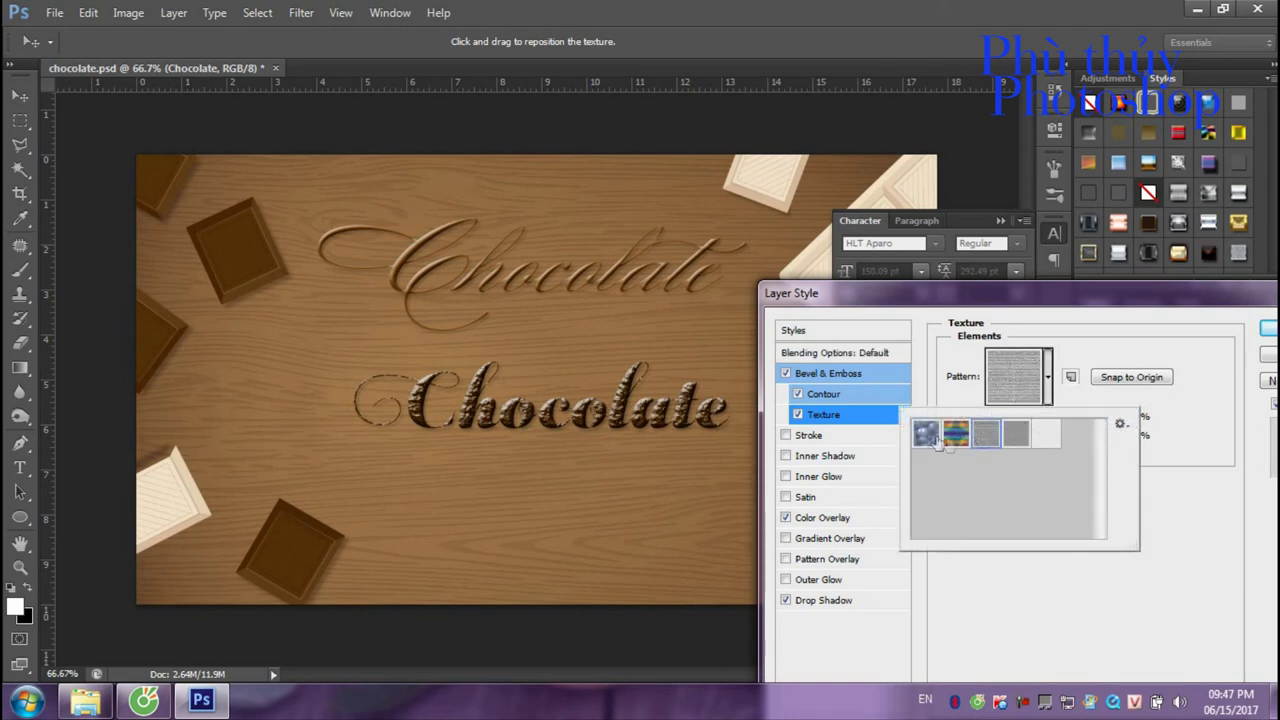
click(926, 433)
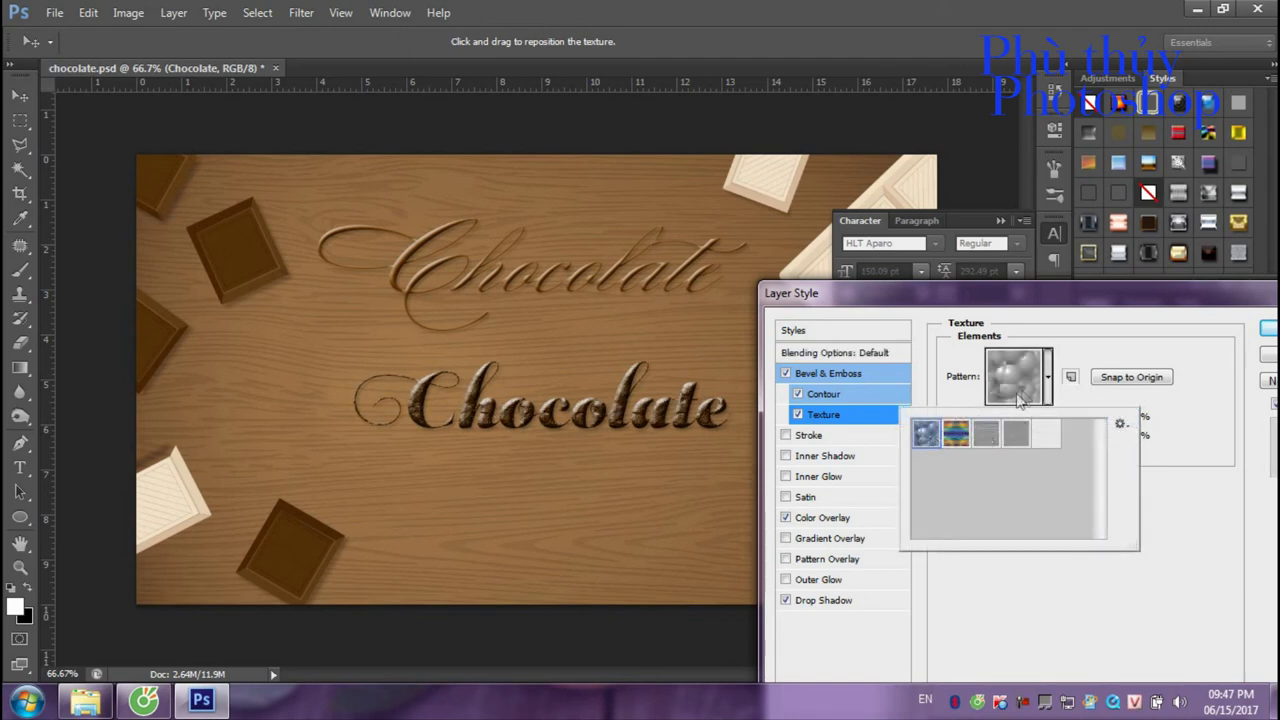
click(1075, 616)
Raise the texture to 666% scale and +432 depth, with the dialog moved aside to preview the text.
mouse_move(1038, 422)
mouse_down()
mouse_move(1068, 424)
mouse_move(1038, 430)
mouse_move(1056, 452)
mouse_move(1068, 448)
mouse_move(1025, 425)
mouse_move(1067, 426)
mouse_up()
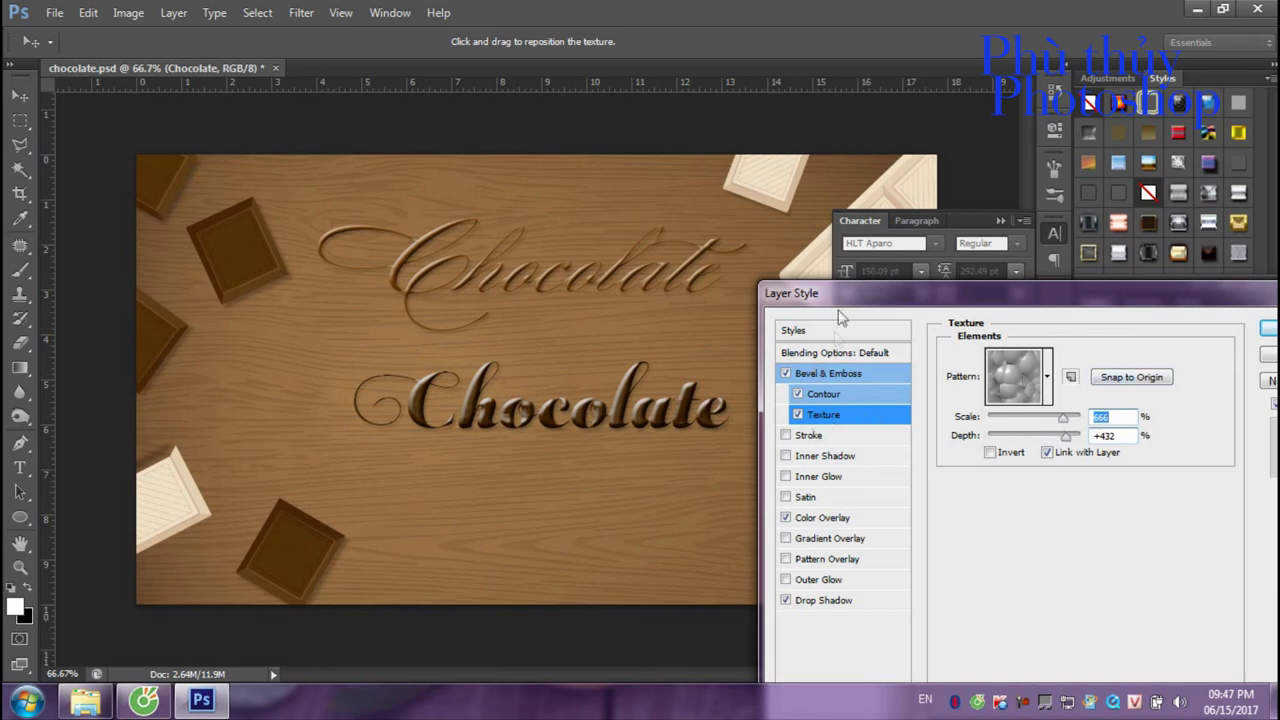
mouse_move(843, 300)
mouse_down()
mouse_move(772, 320)
mouse_move(558, 480)
mouse_up()
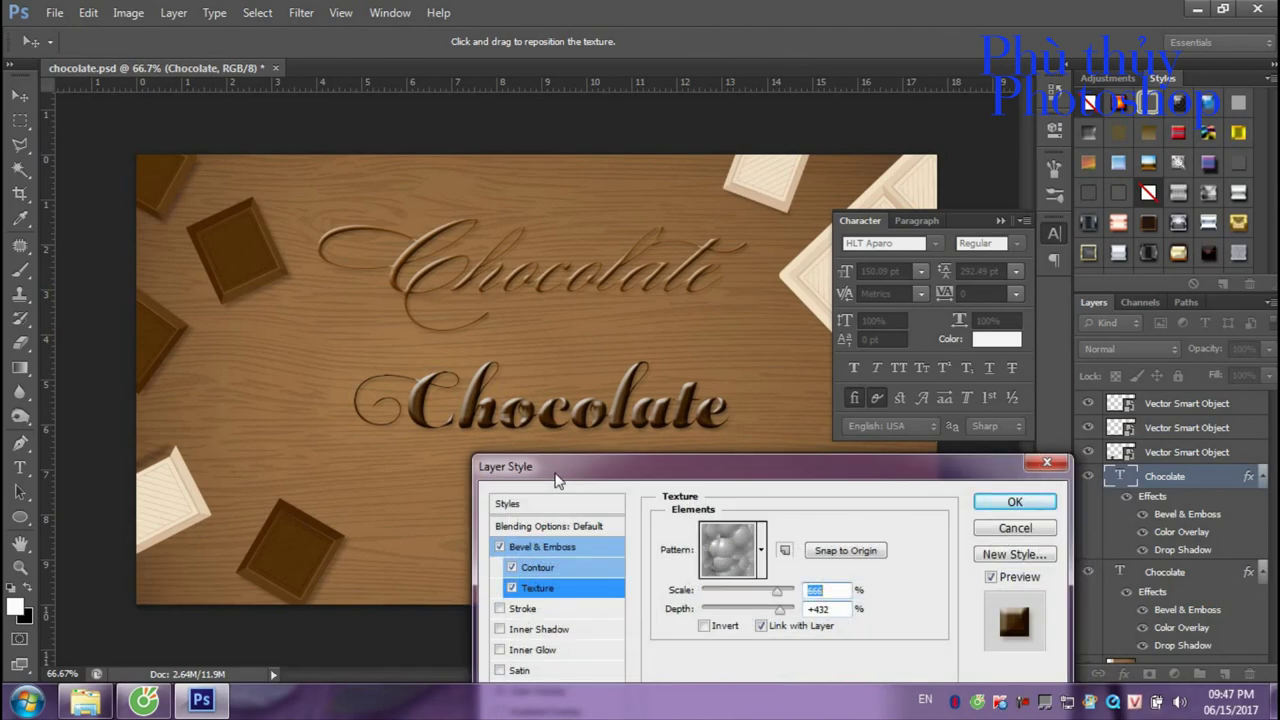
drag(657, 462, 418, 455)
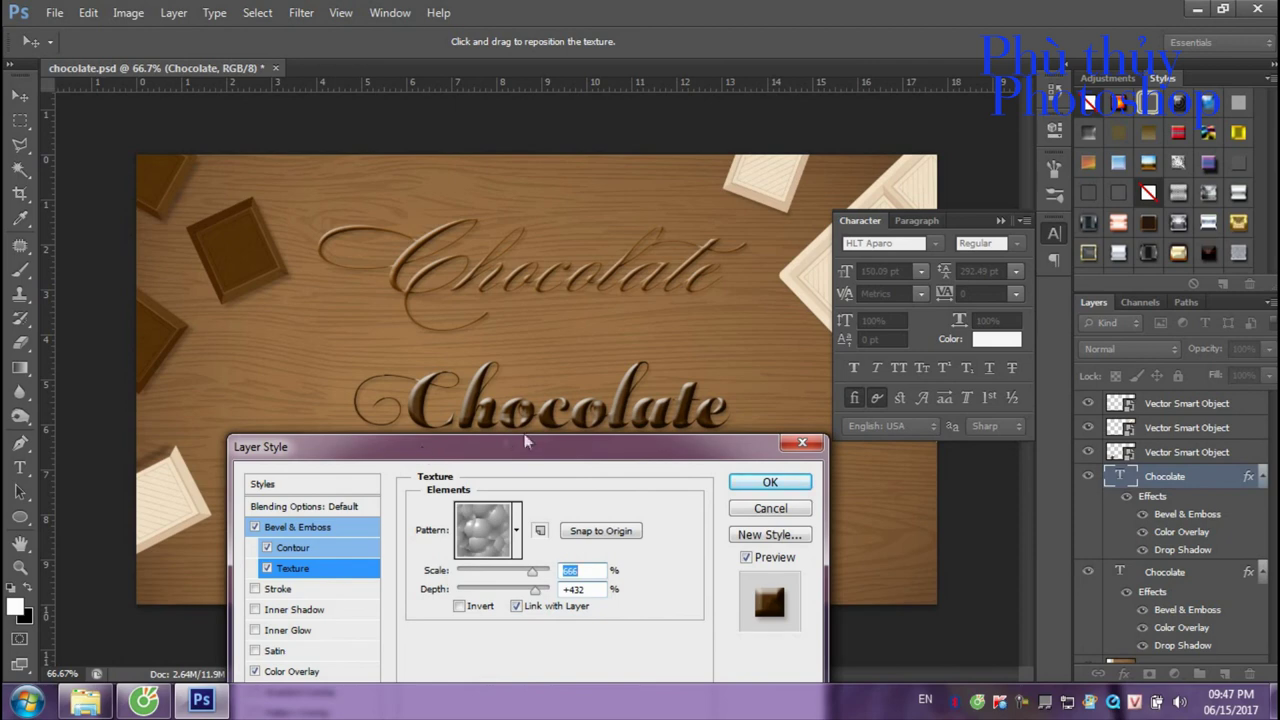
drag(527, 441, 519, 429)
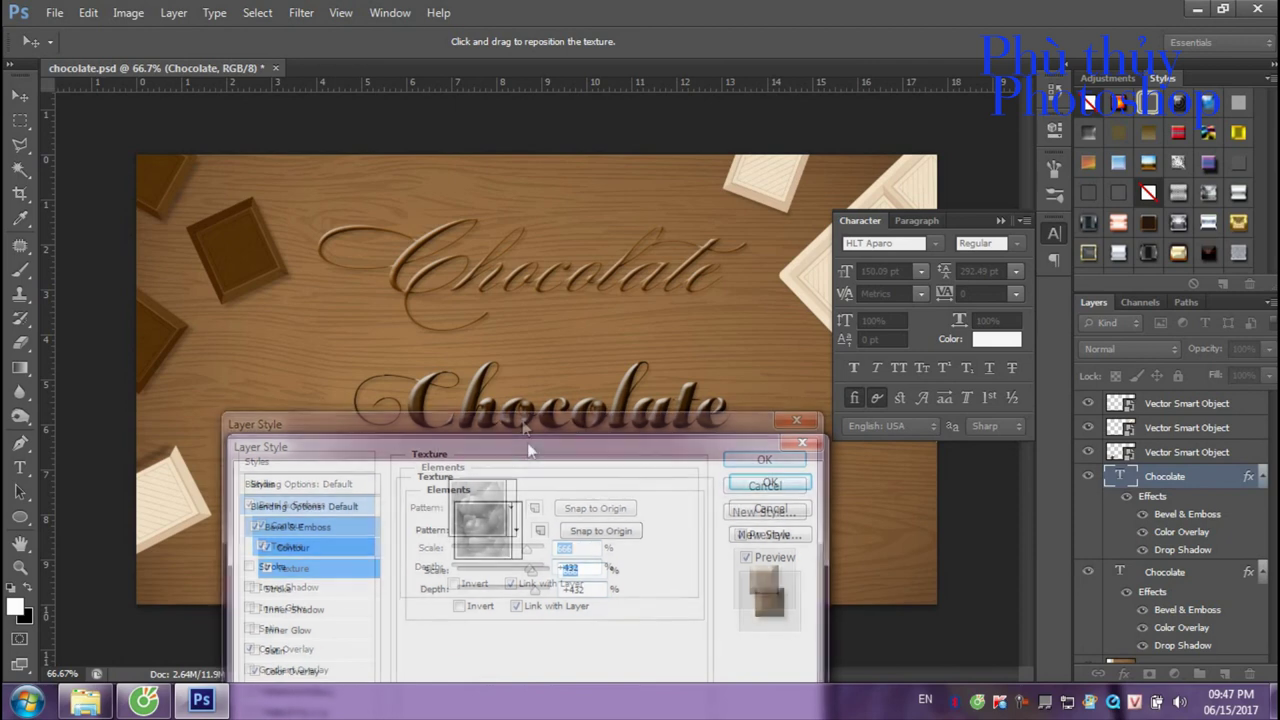
Apply the textured bevel style and drag the lower Chocolate word up toward the script Chocolate.
click(757, 469)
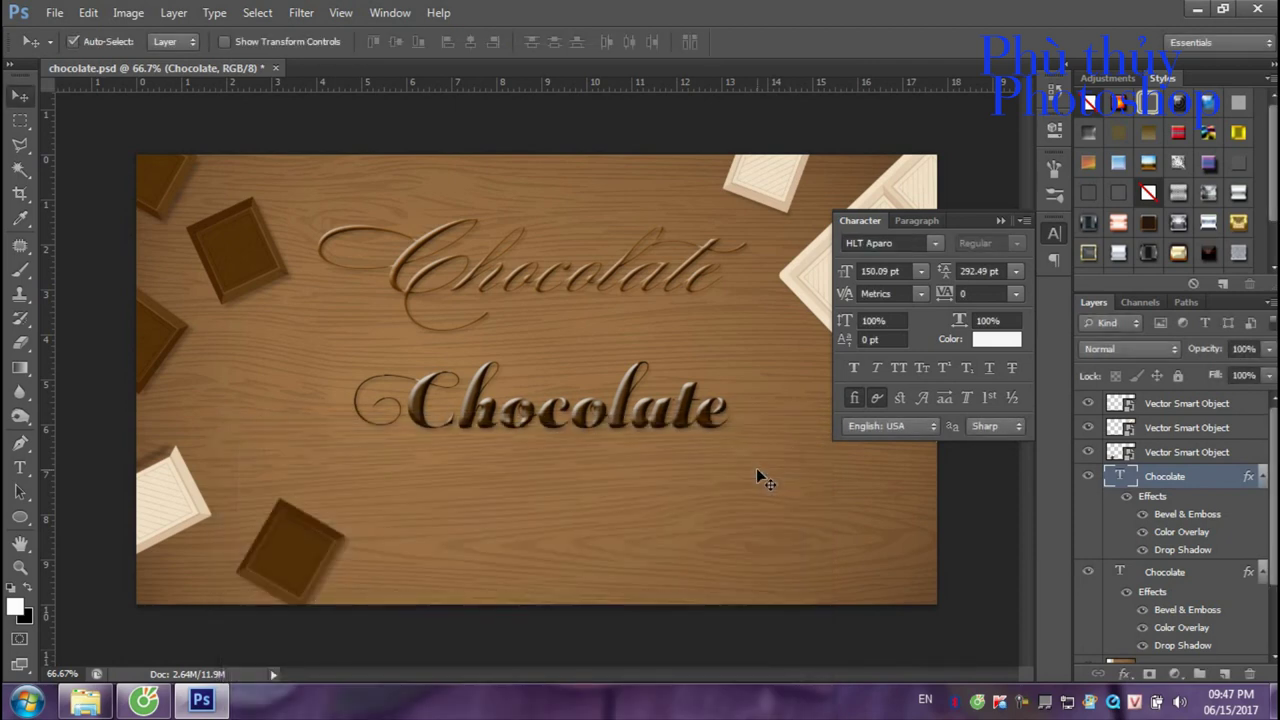
click(1000, 220)
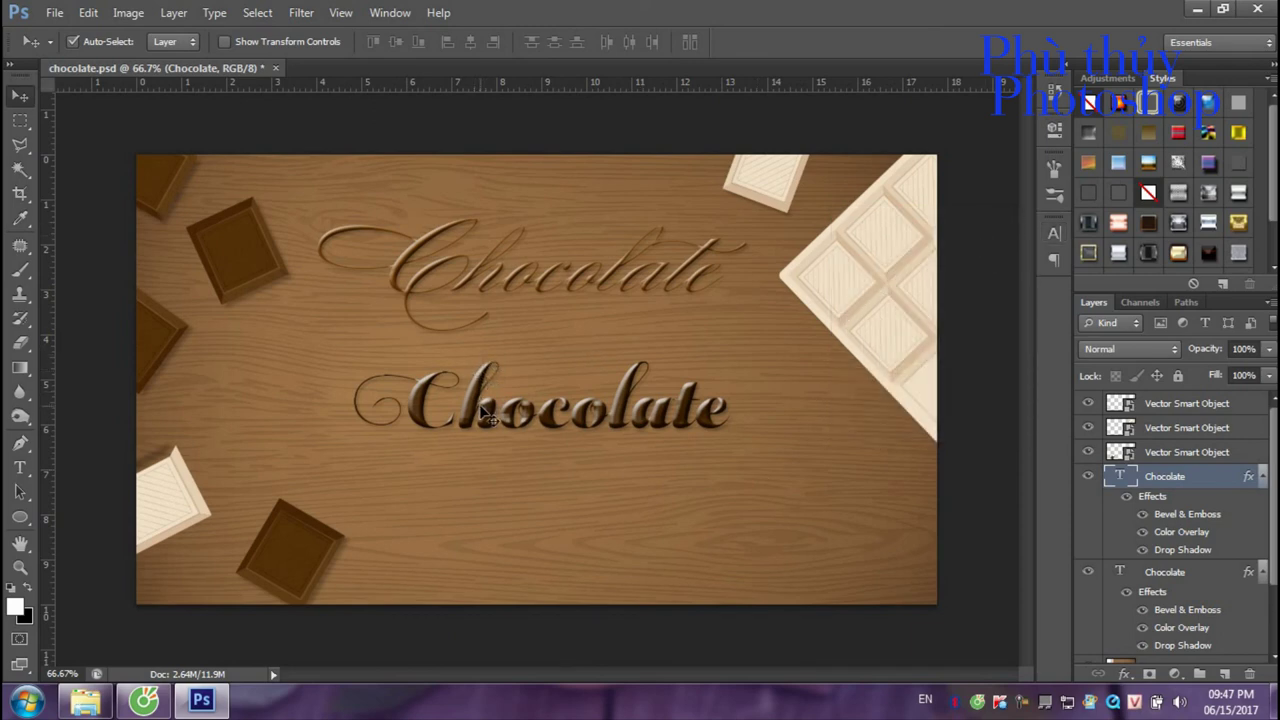
drag(480, 404, 478, 367)
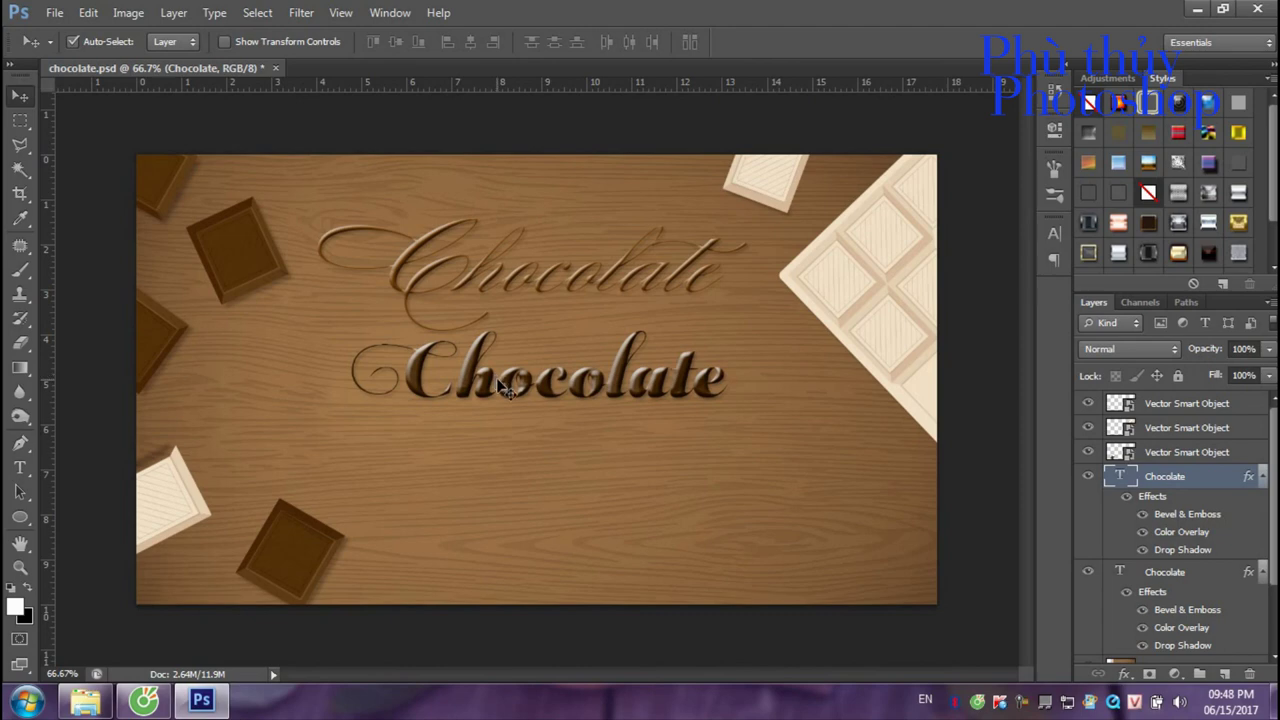
drag(510, 390, 517, 360)
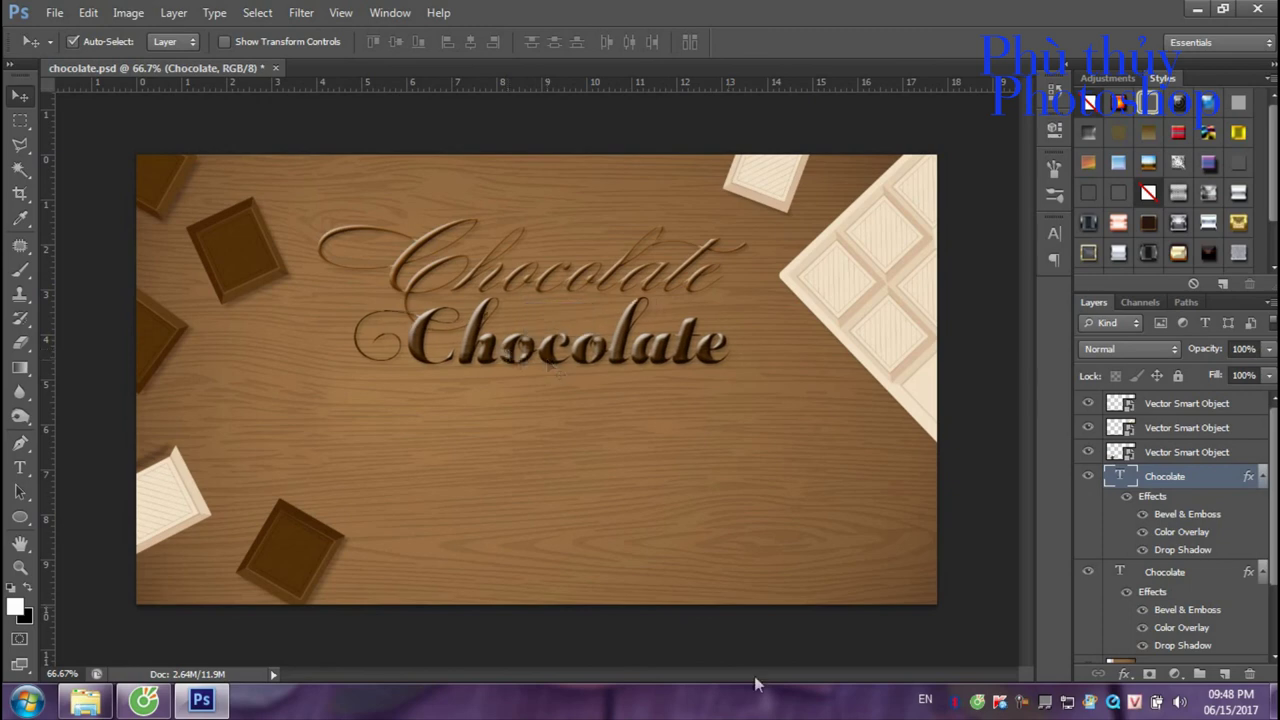
right_click(1022, 701)
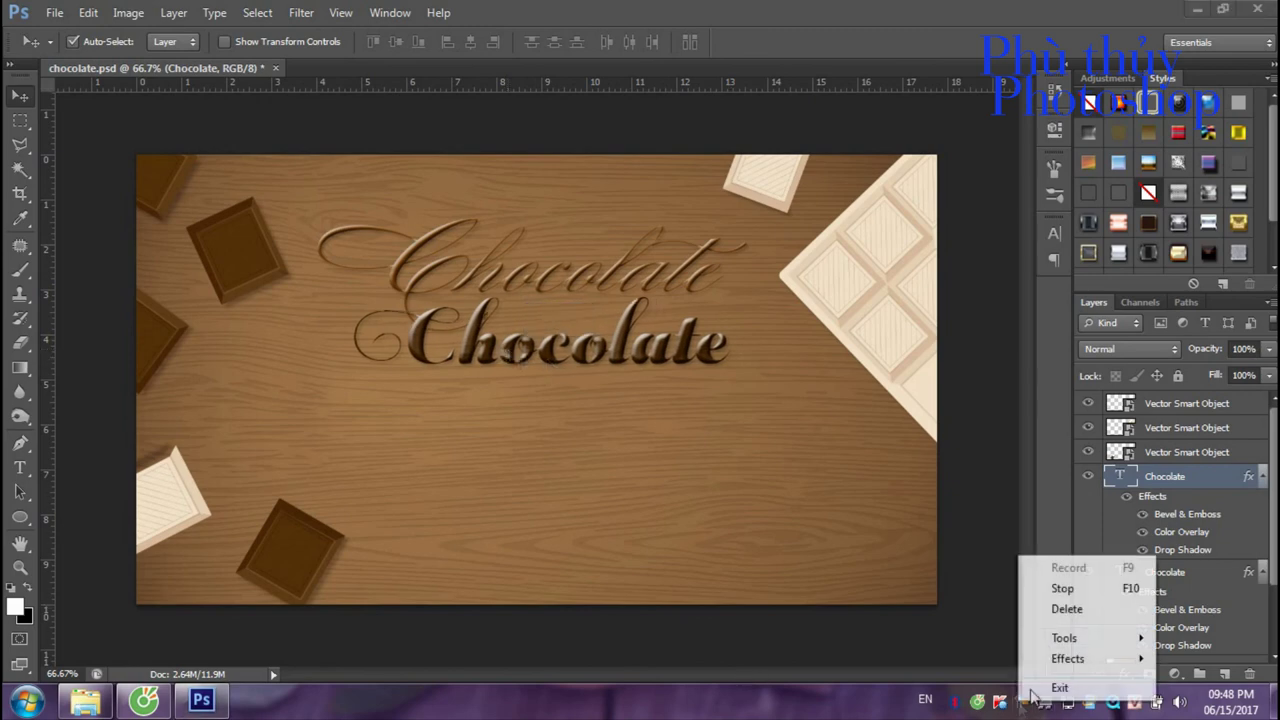